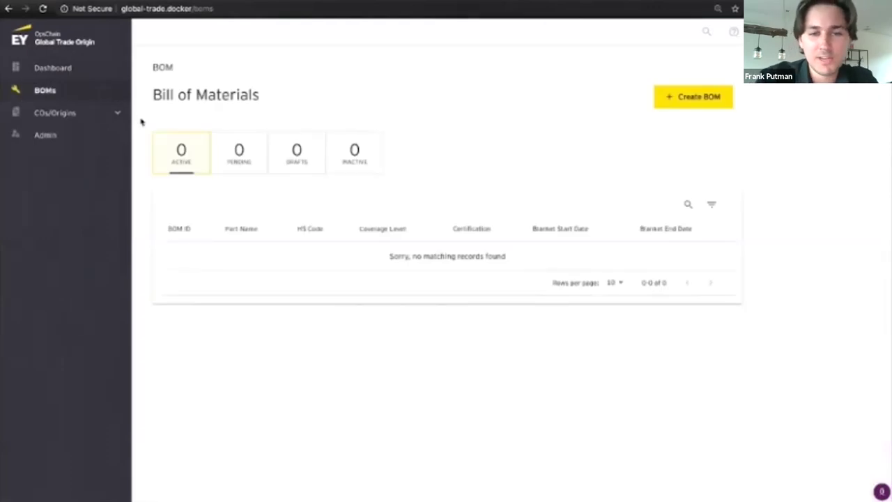
# Step: Start a new BOM 'Demo Bom 1' with HS code 870840, transaction value 9000 and net cost 7,750
pyautogui.click(676, 97)
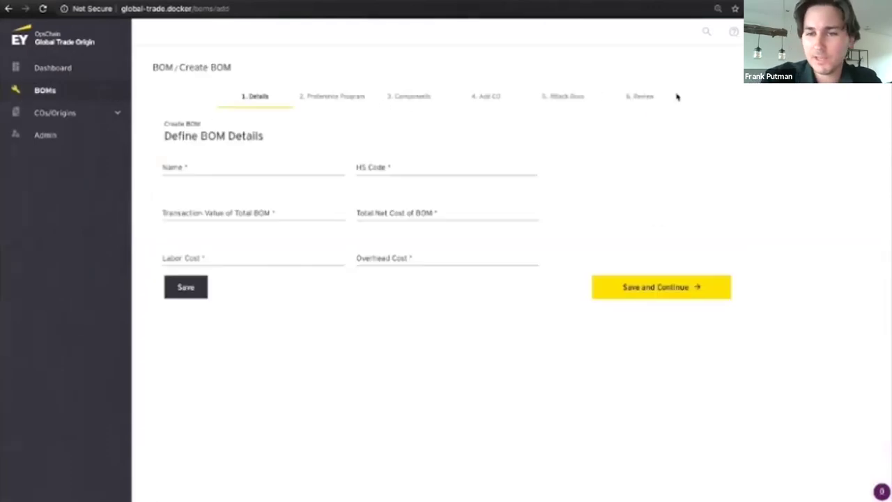
pyautogui.click(321, 167)
pyautogui.write('Demo Bom 1')
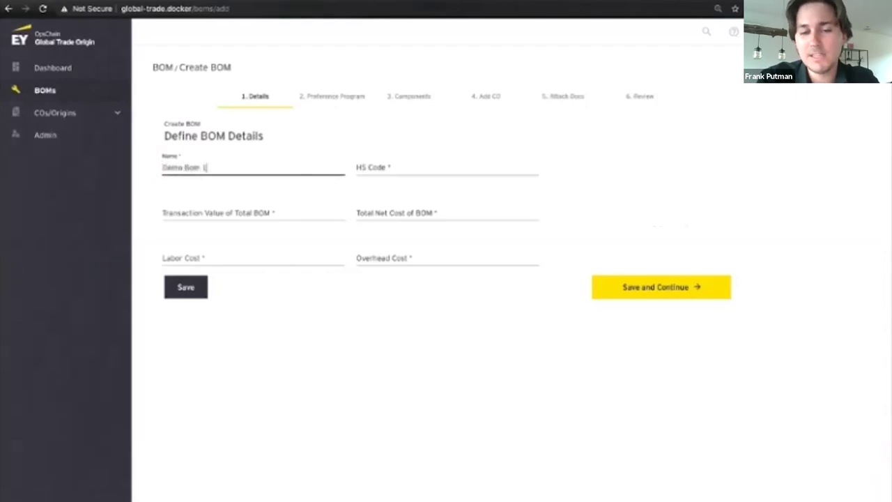
pyautogui.press('Tab')
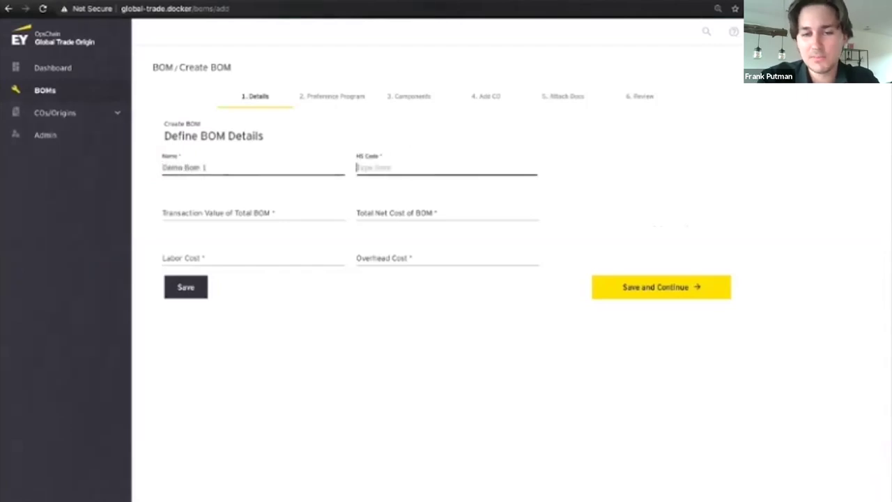
pyautogui.write('870840')
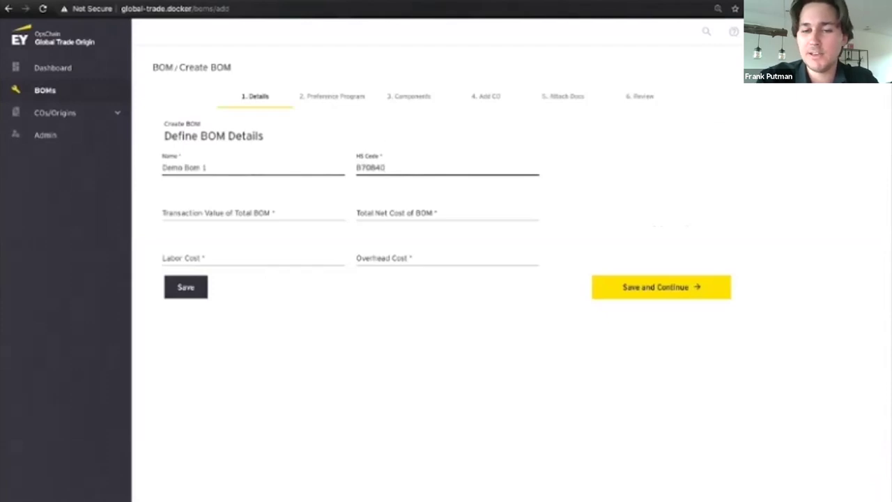
pyautogui.click(252, 214)
pyautogui.write('9000')
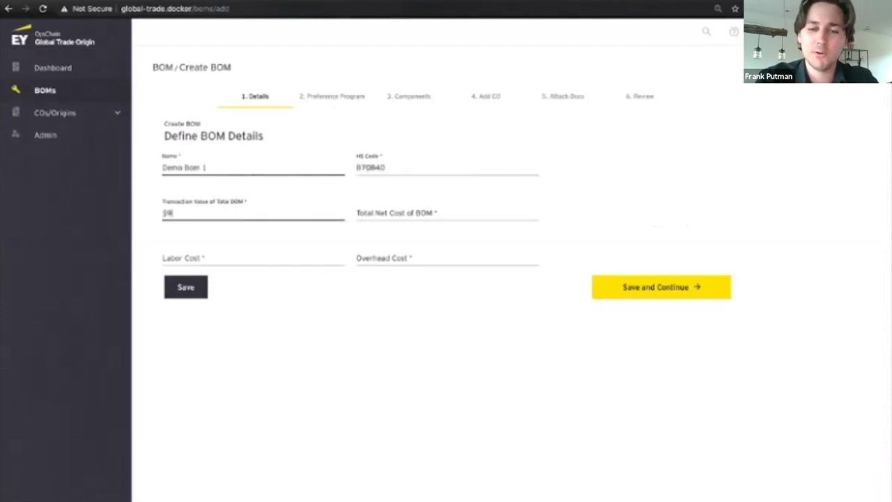
pyautogui.press('Tab')
pyautogui.write('7,750')
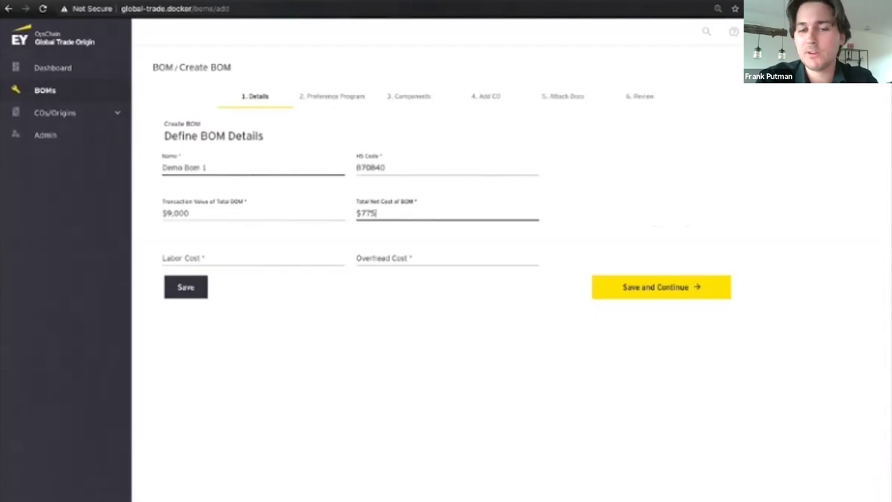
# Step: Enter labor cost 856 and overhead cost 43, then save the BOM details
pyautogui.press('Tab')
pyautogui.write('856')
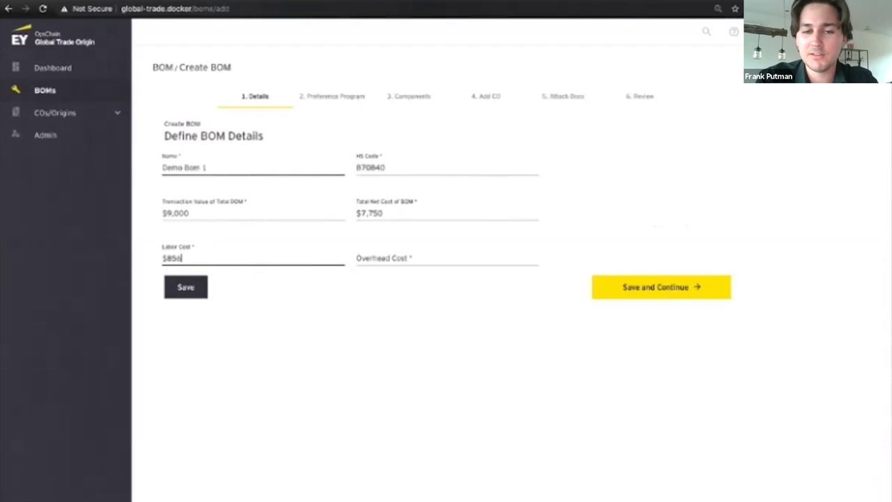
pyautogui.press('Tab')
pyautogui.write('43')
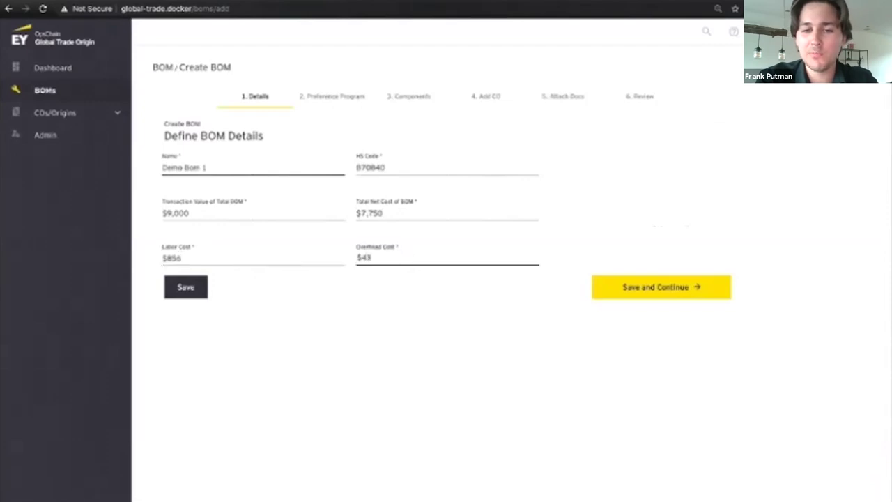
pyautogui.press('Tab')
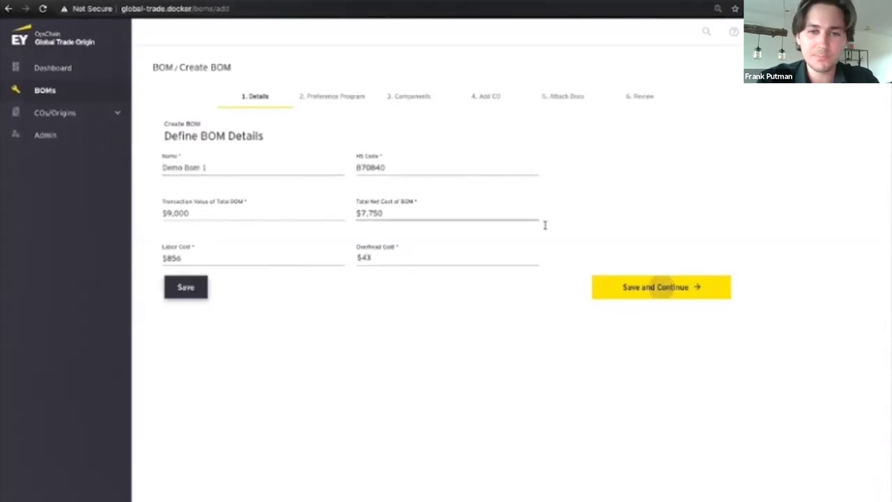
pyautogui.click(629, 289)
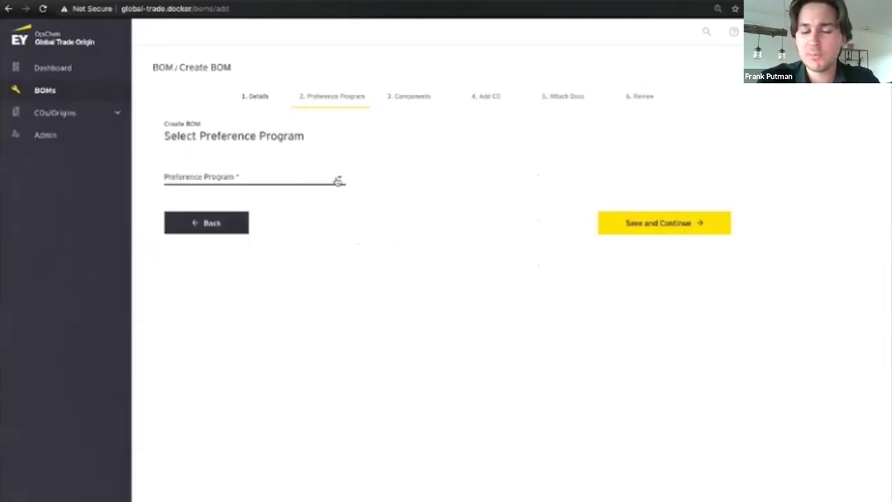
# Step: Set the preference program to NAFTA with Canada as country of origin
pyautogui.click(338, 181)
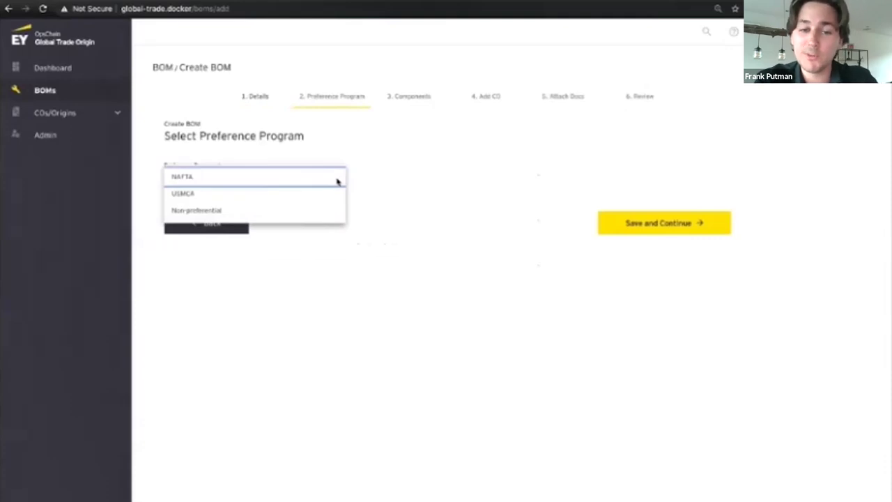
pyautogui.click(337, 180)
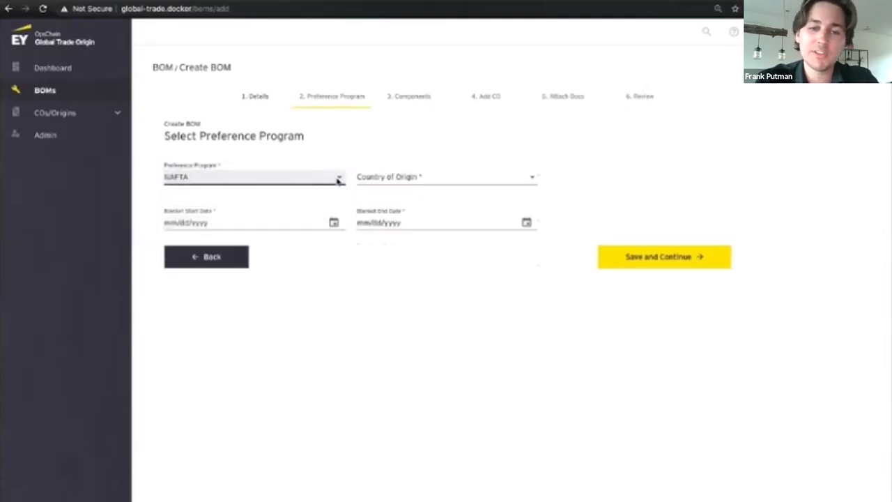
pyautogui.click(390, 180)
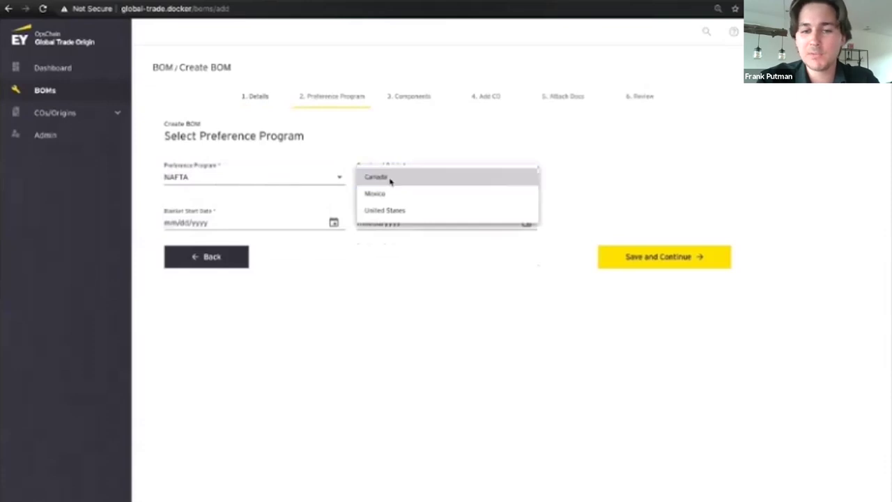
pyautogui.click(390, 180)
# Step: Set the blanket period from 04/17/2020 to 04/17/2021 and save the program settings
pyautogui.click(334, 223)
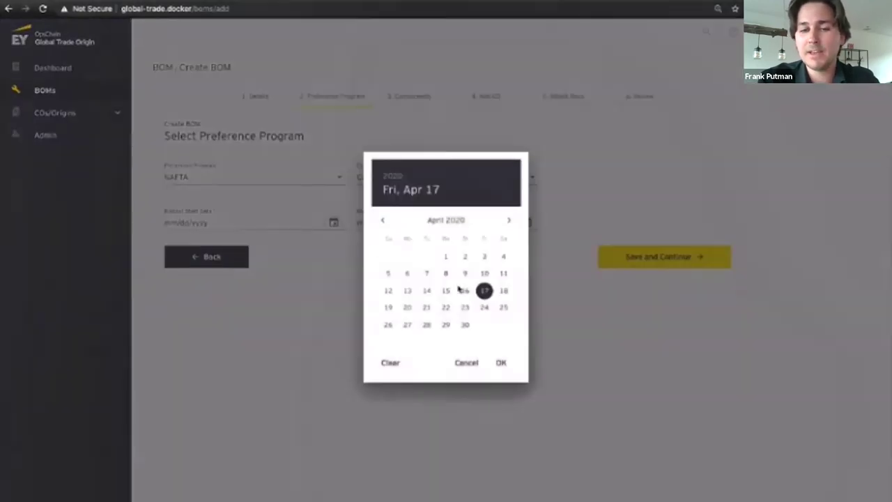
pyautogui.click(501, 363)
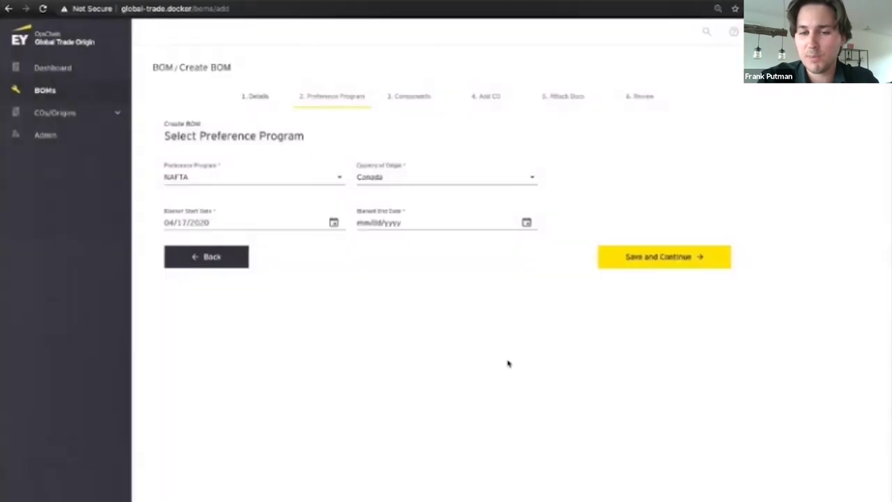
pyautogui.click(527, 222)
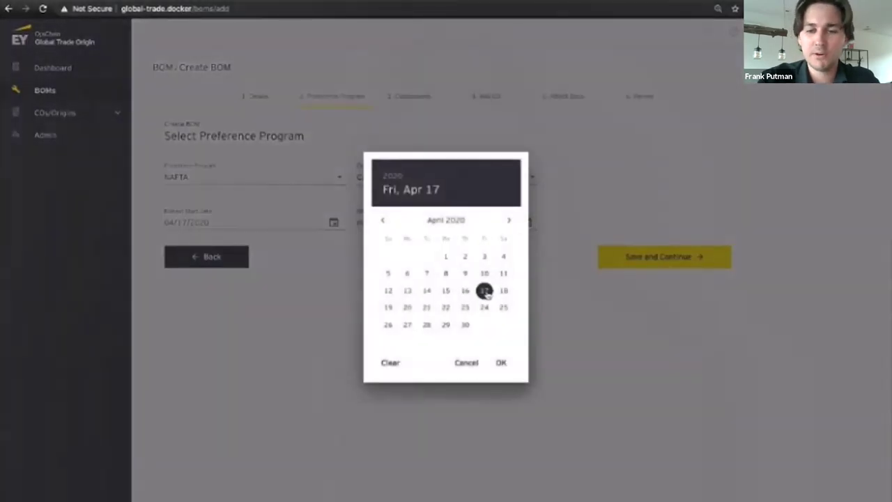
pyautogui.click(502, 365)
pyautogui.click(434, 225)
pyautogui.press('BackSpace')
pyautogui.write('17/2021')
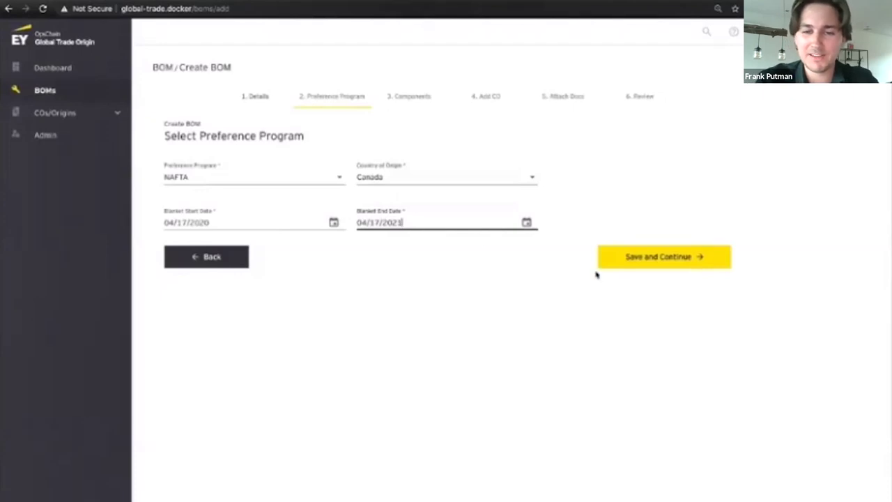
pyautogui.click(590, 267)
pyautogui.click(623, 262)
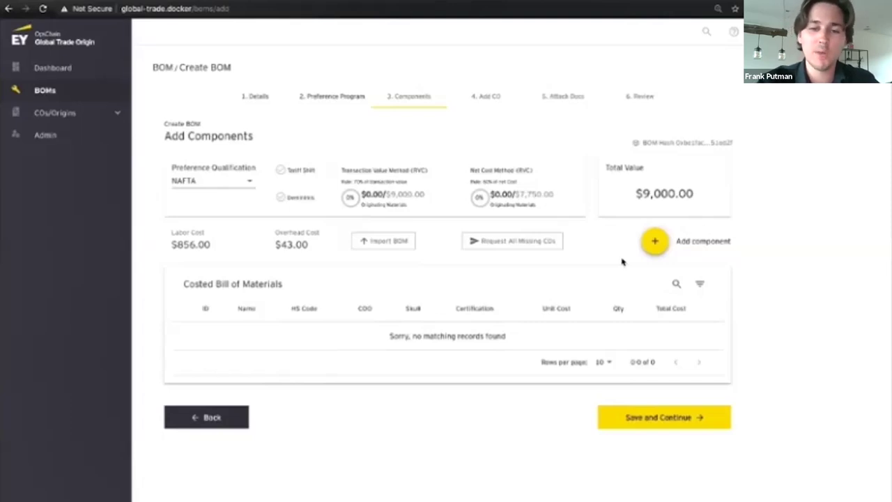
# Step: Add com1 1.4 L4 CVT Engine, com3 Front bumper and com5 Halogen headlights to the BOM
pyautogui.click(655, 242)
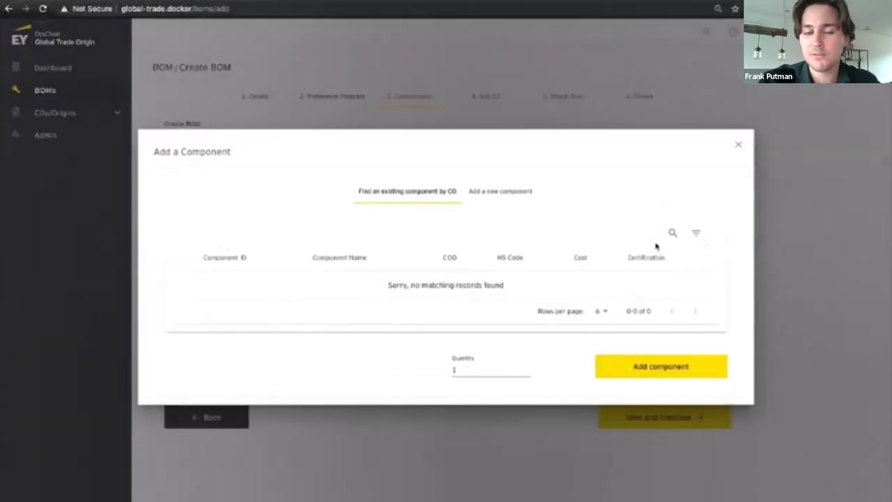
pyautogui.click(672, 232)
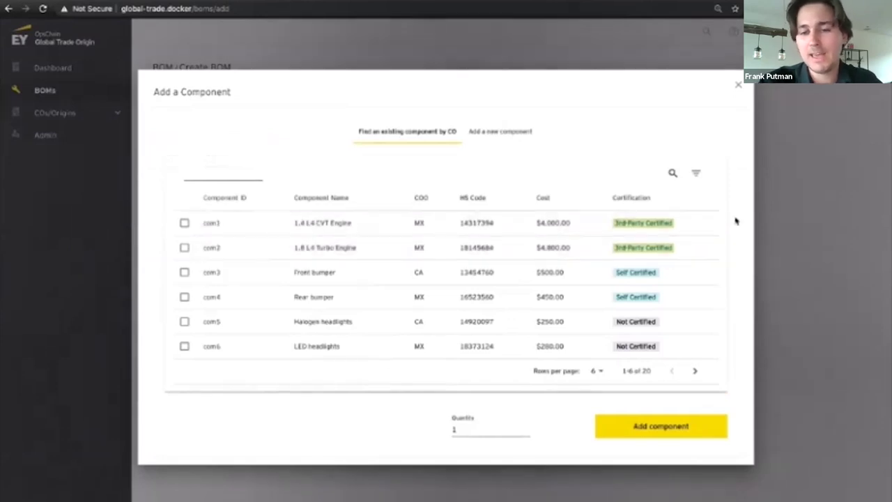
pyautogui.click(711, 225)
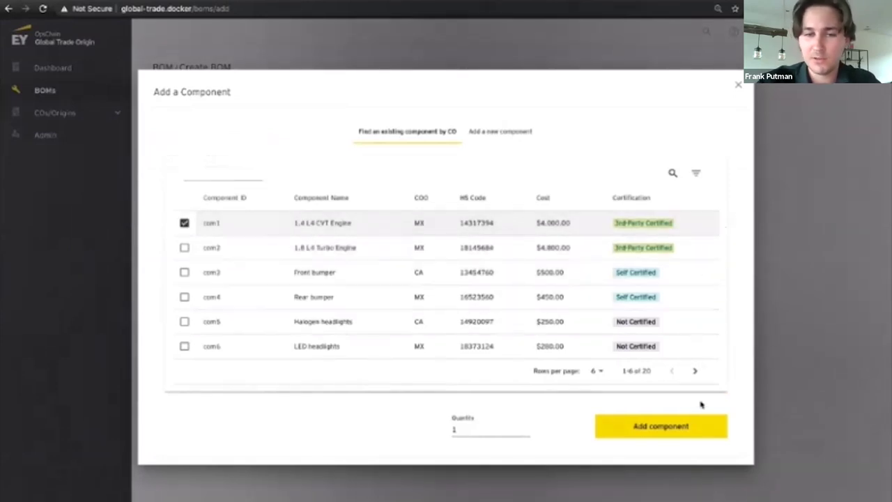
pyautogui.click(699, 427)
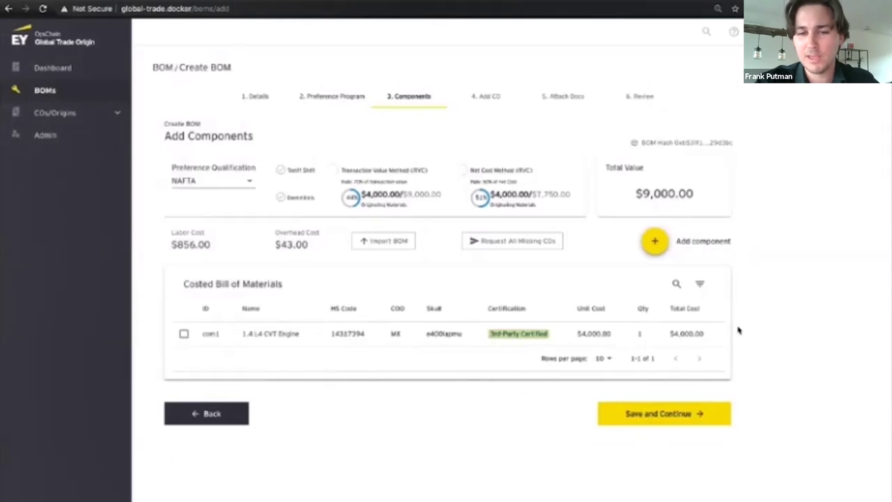
pyautogui.click(654, 244)
pyautogui.click(254, 236)
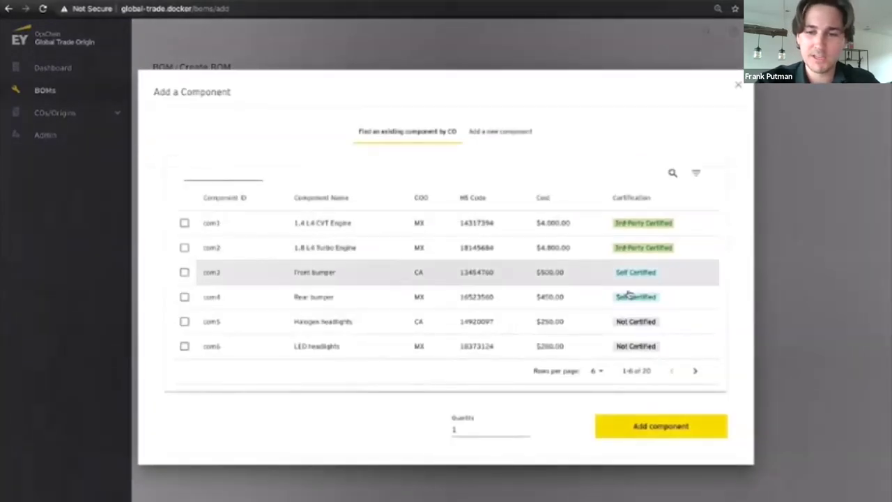
pyautogui.click(715, 275)
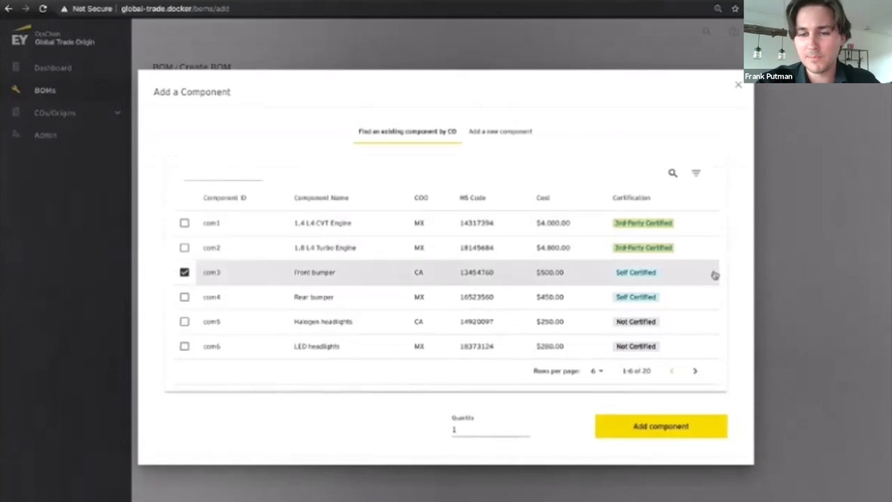
pyautogui.click(704, 427)
pyautogui.click(701, 327)
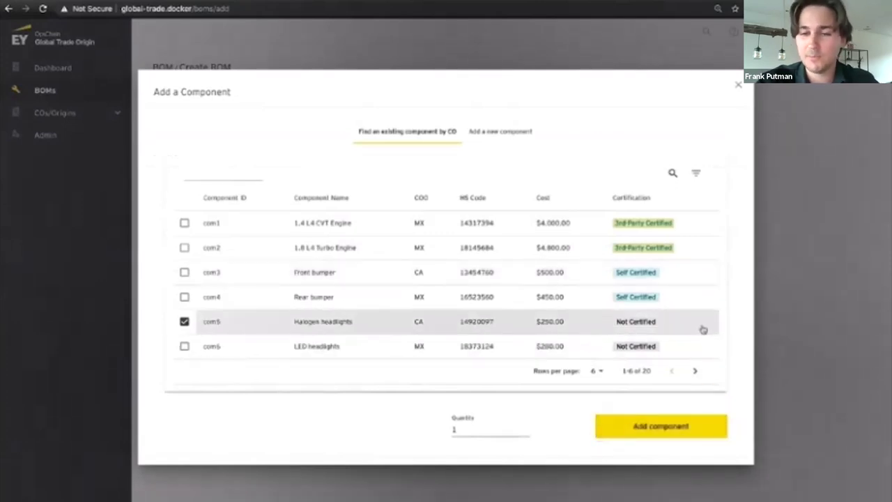
pyautogui.click(702, 432)
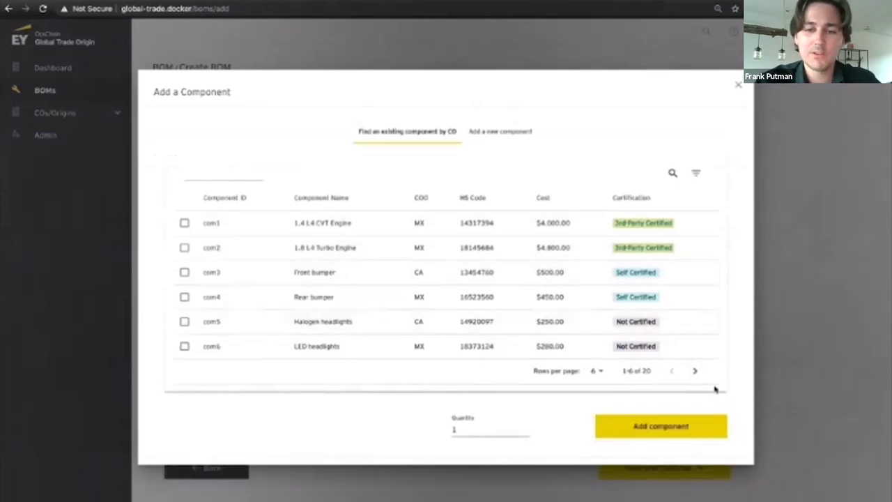
pyautogui.click(741, 87)
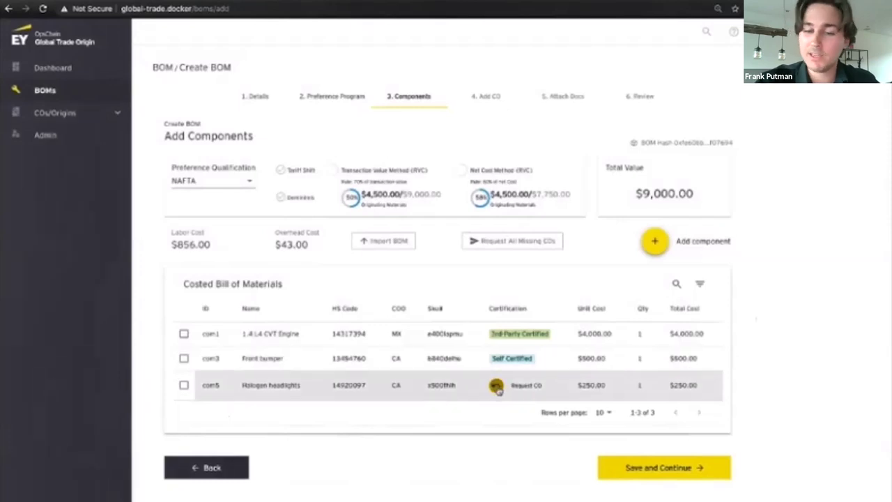
# Step: Send a CO request described as 'headlights' for the Halogen headlights, then save the components
pyautogui.click(496, 386)
pyautogui.click(481, 317)
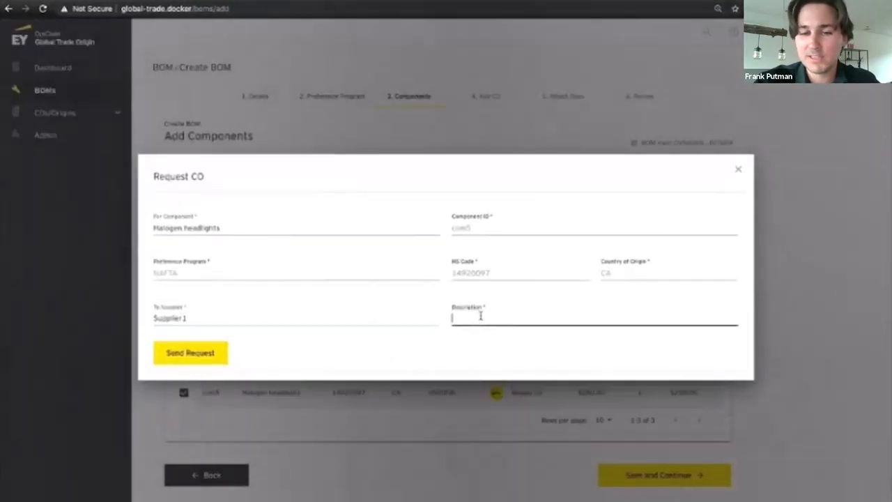
pyautogui.write('headlights')
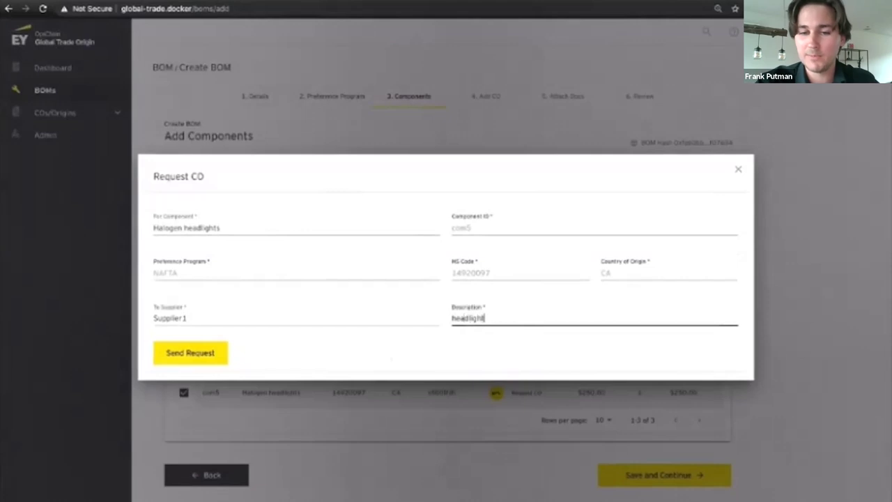
pyautogui.click(206, 354)
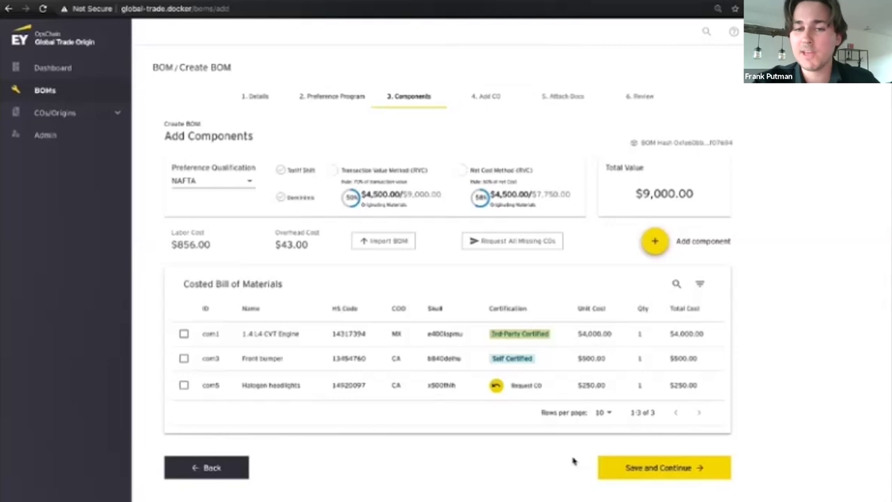
pyautogui.click(641, 472)
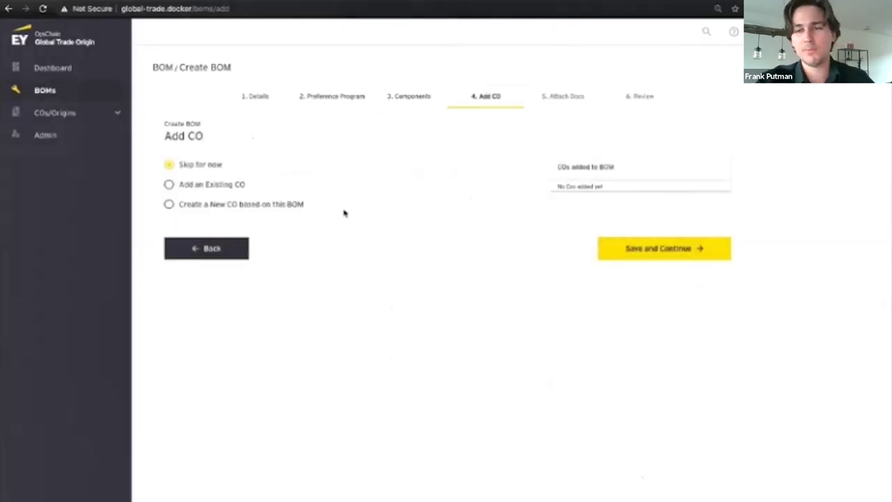
# Step: Create a new CO: Annex 401 rule of origin, Completed/signed CO source, RVC net cost method
pyautogui.click(293, 209)
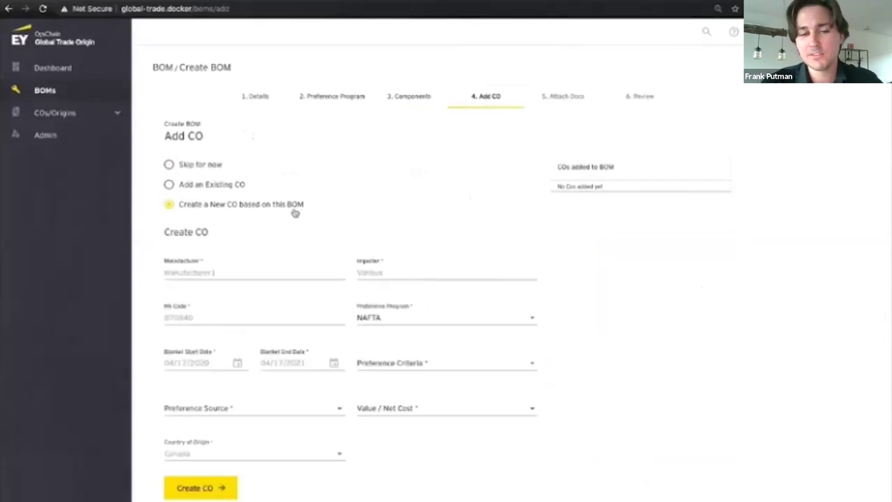
pyautogui.scroll(-2, 295, 213)
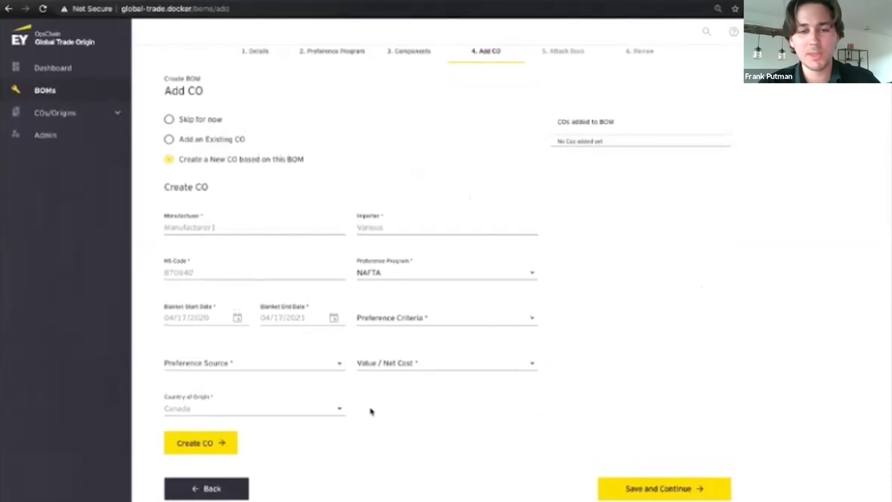
pyautogui.click(388, 315)
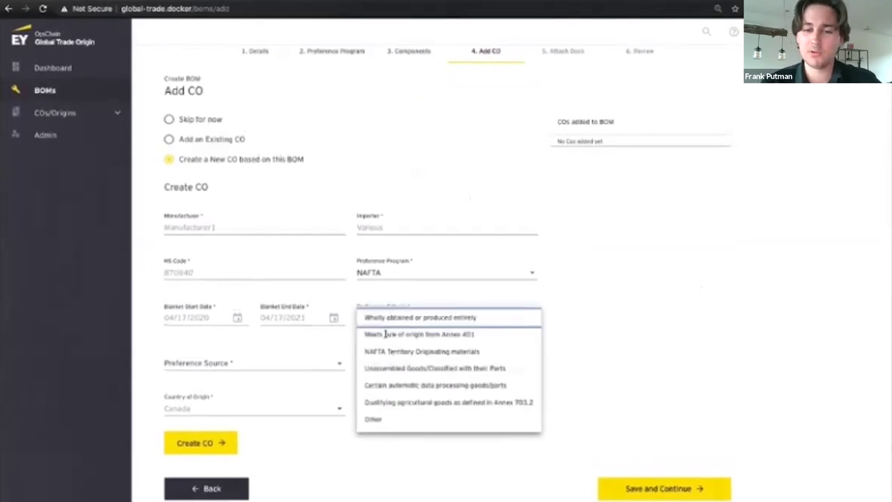
pyautogui.click(385, 335)
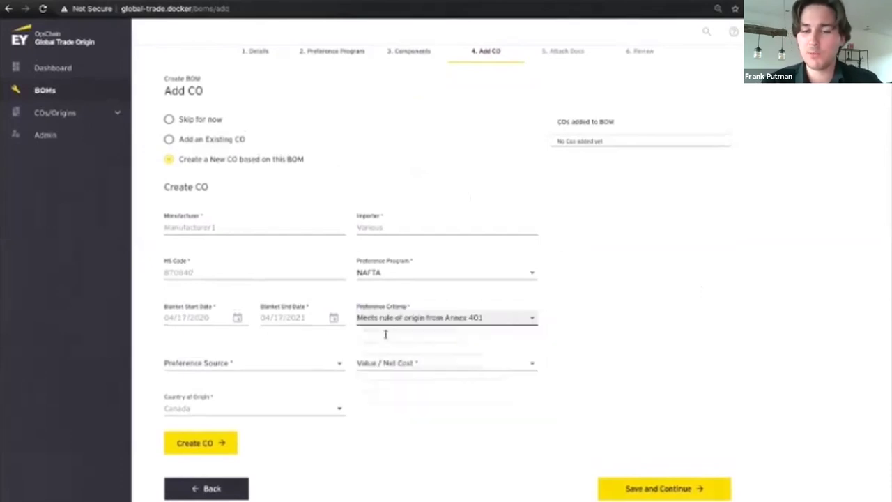
pyautogui.click(338, 363)
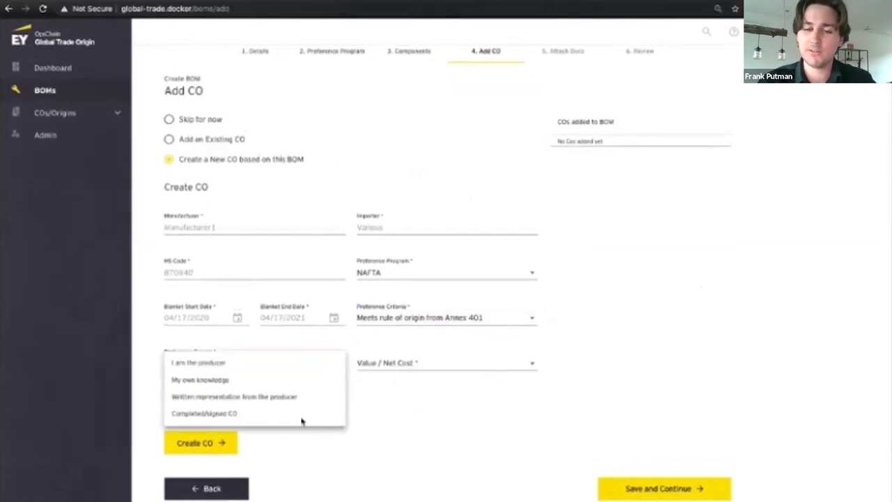
pyautogui.click(302, 420)
pyautogui.click(391, 368)
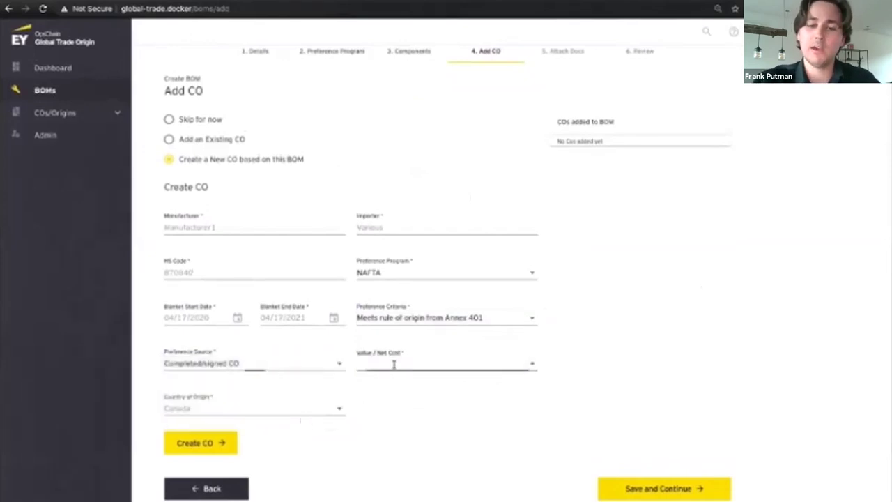
pyautogui.click(396, 330)
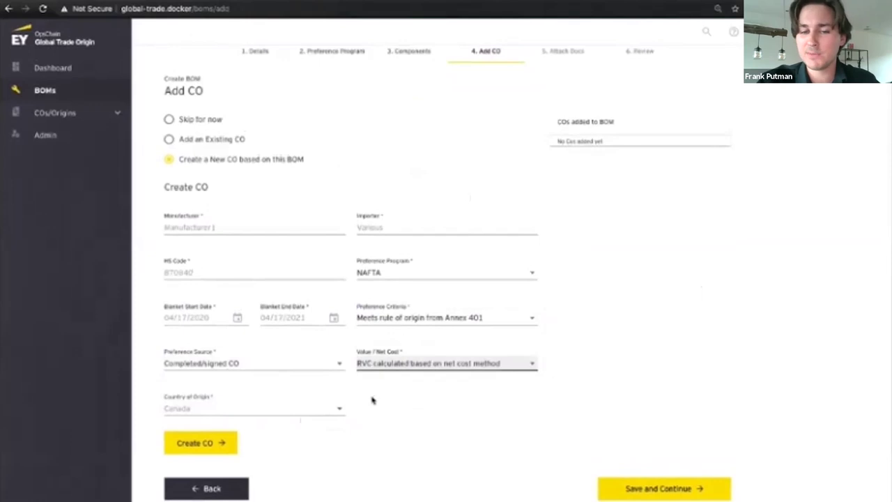
pyautogui.click(210, 443)
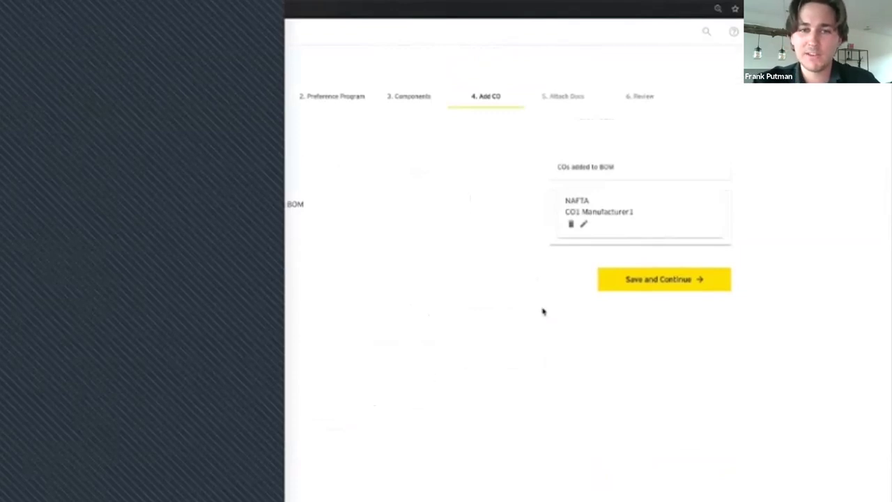
pyautogui.click(623, 282)
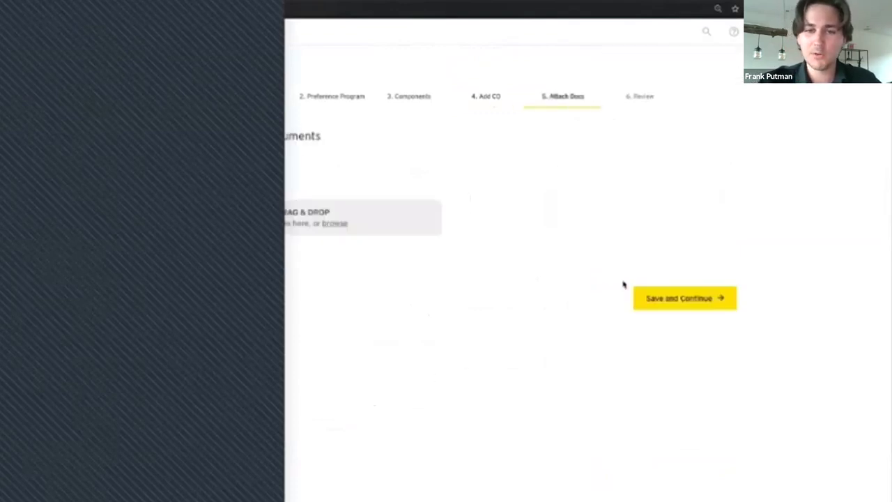
# Step: Upload Test1.pdf as a supporting document and save Demo Bom 1 as a draft
pyautogui.click(334, 224)
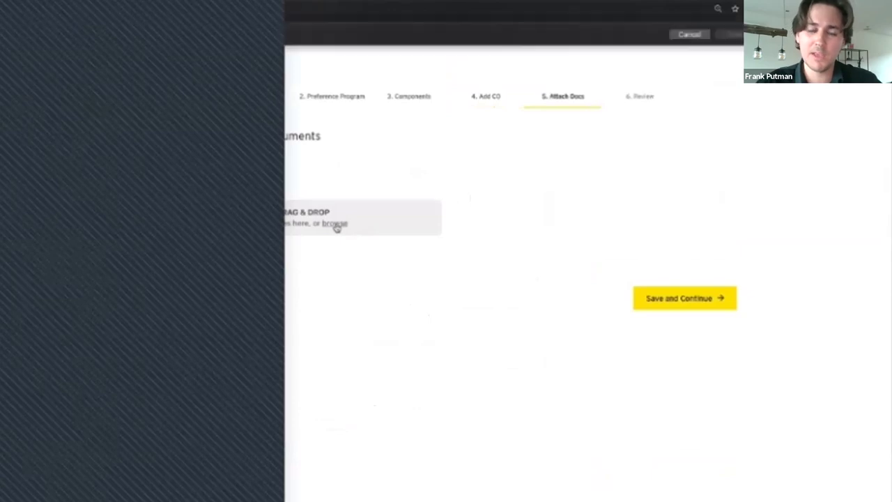
pyautogui.click(290, 67)
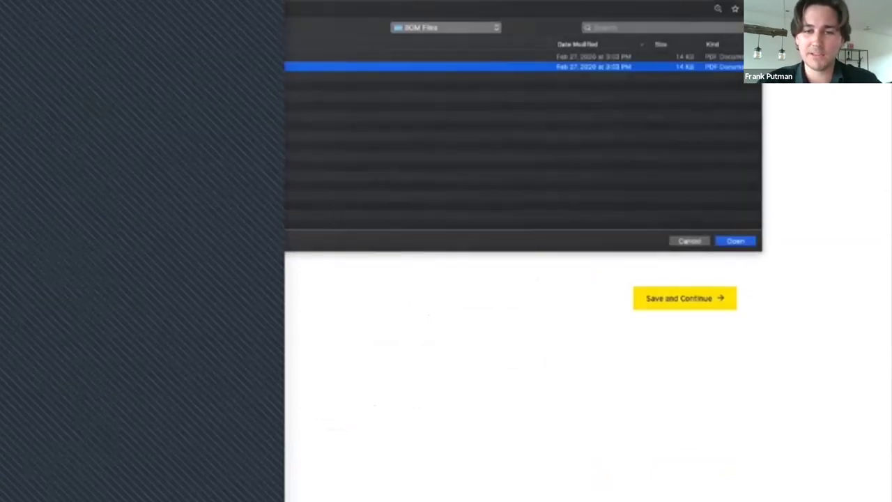
pyautogui.click(736, 241)
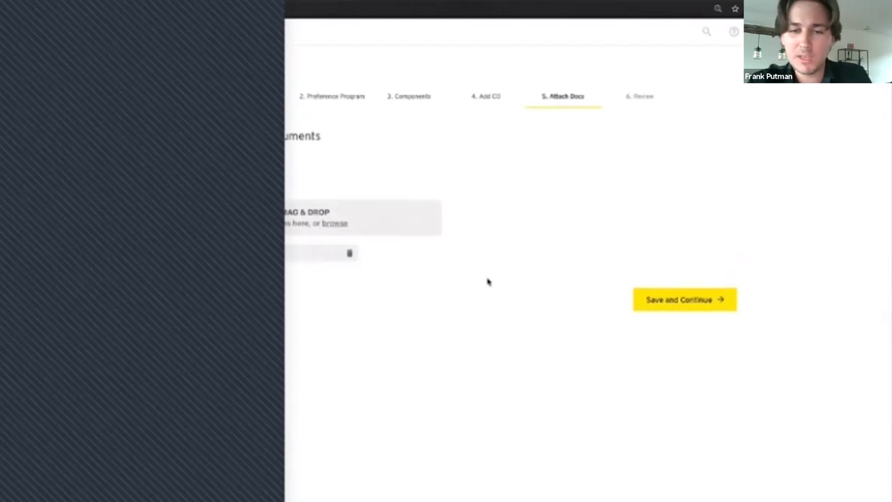
pyautogui.click(649, 300)
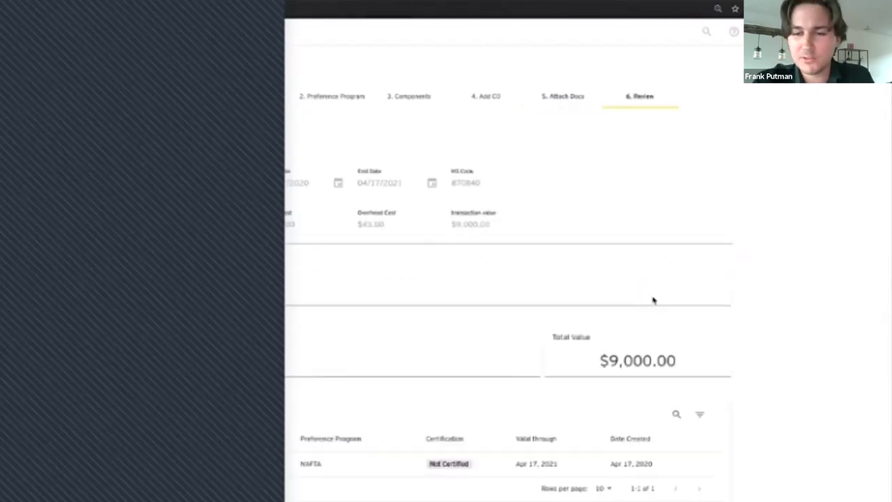
pyautogui.scroll(-5, 747, 283)
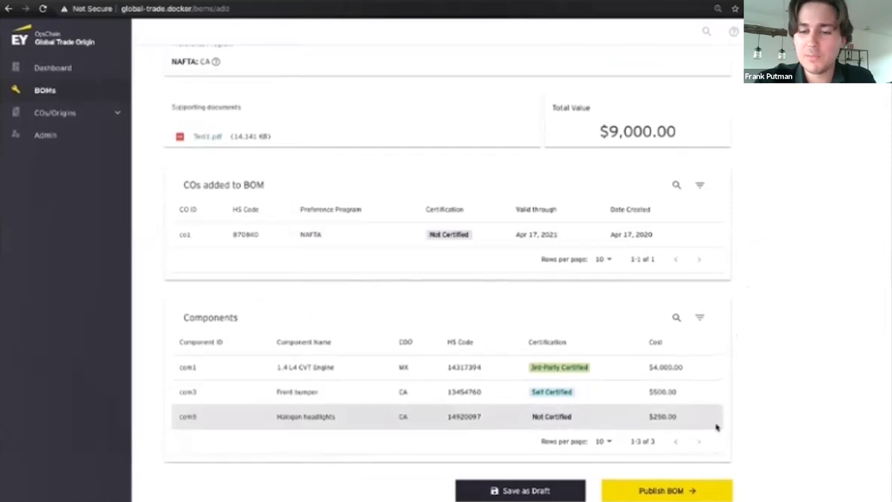
pyautogui.click(557, 493)
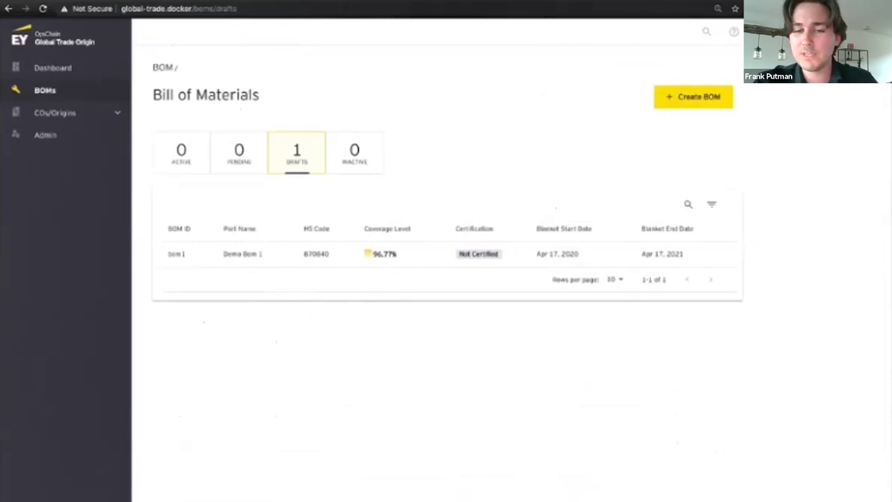
# Step: Sign out, log in with the supplier admin account, and open Incoming CO Requests
pyautogui.click(819, 99)
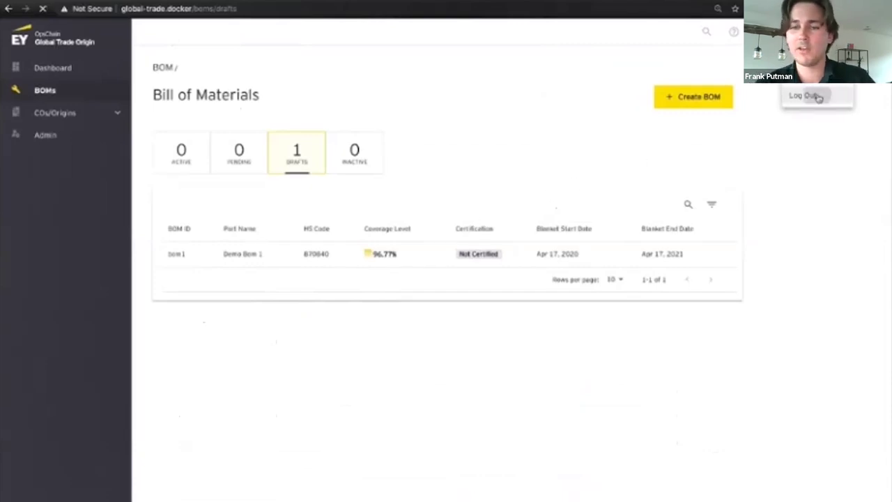
pyautogui.click(707, 145)
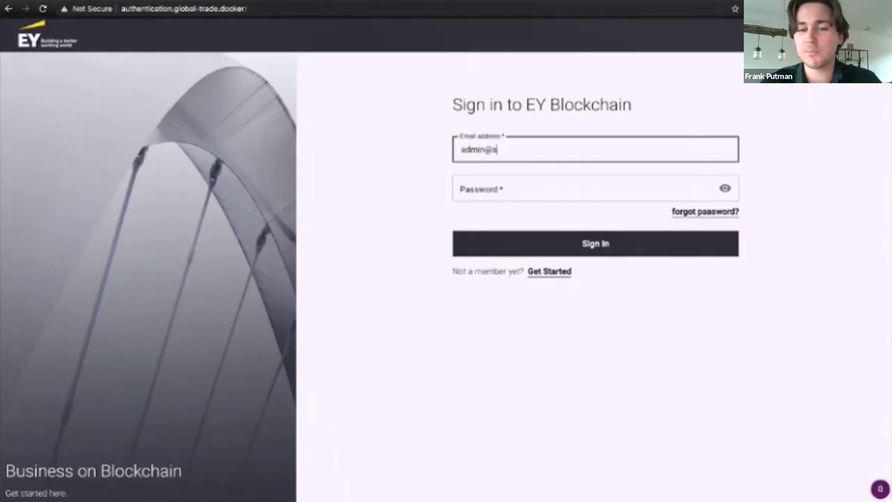
pyautogui.press('Tab')
pyautogui.write('•••••••')
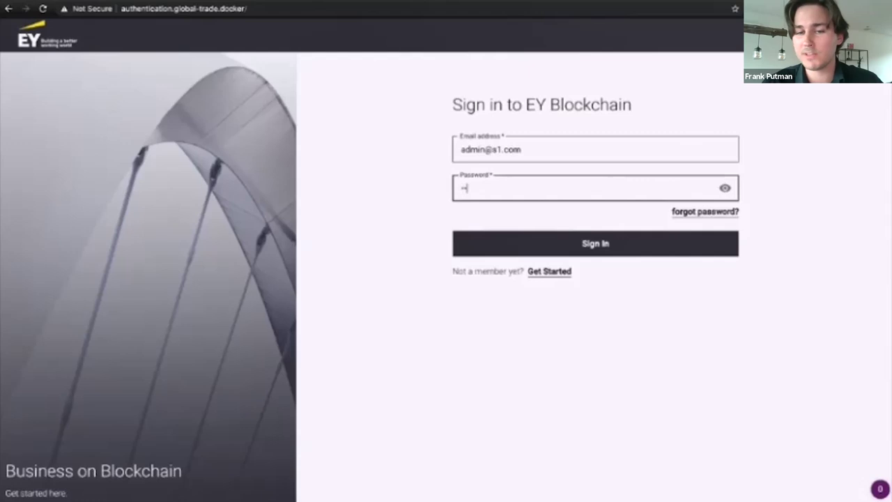
pyautogui.press('Return')
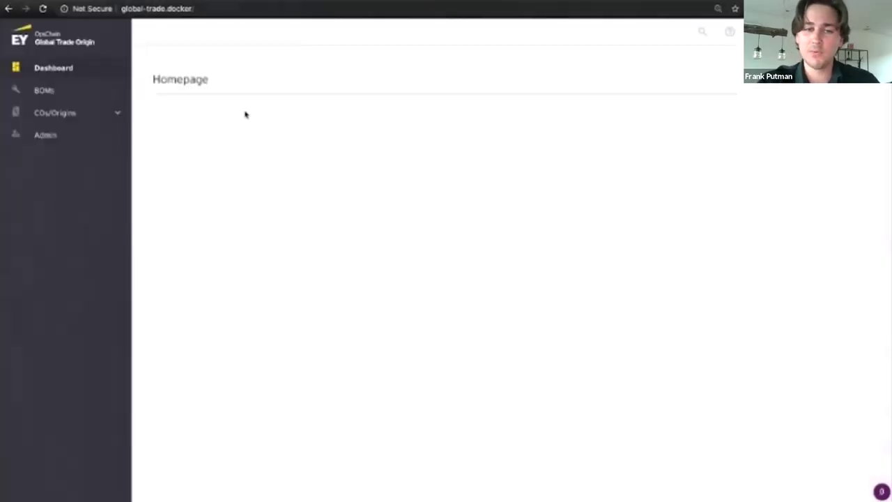
pyautogui.click(117, 113)
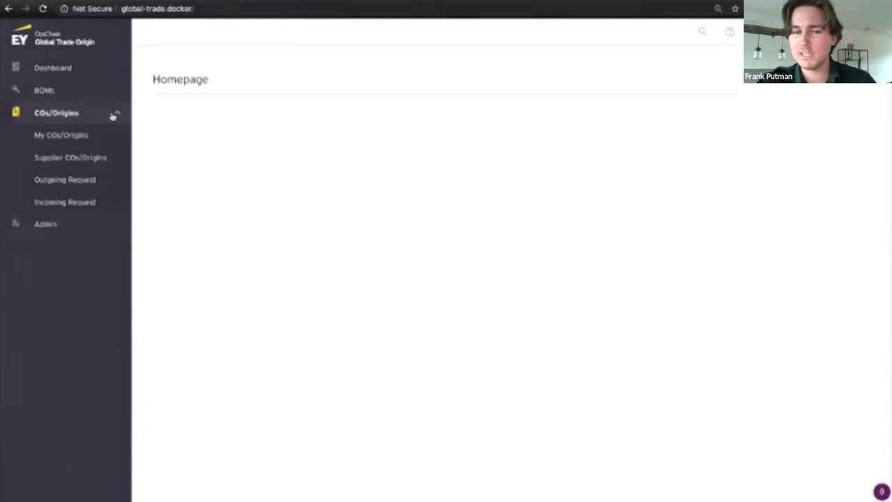
pyautogui.click(91, 202)
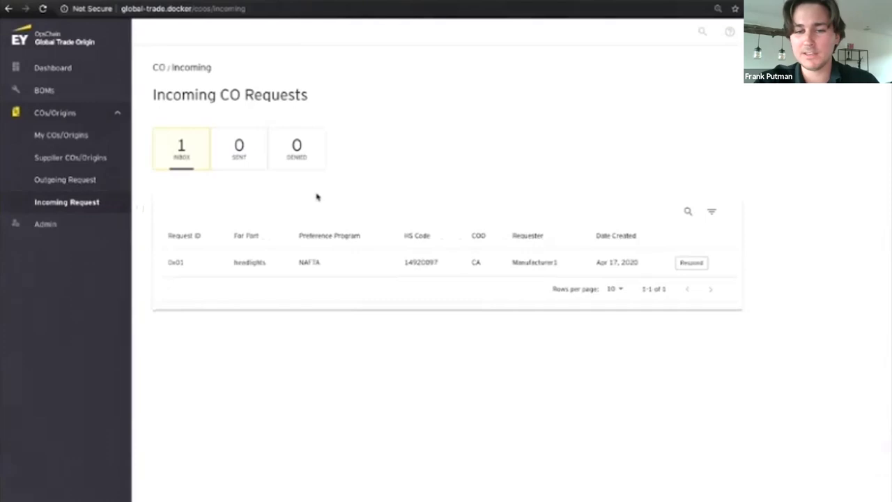
# Step: Answer the headlights request by issuing existing certificate CO22 to Manufacturer1
pyautogui.click(698, 270)
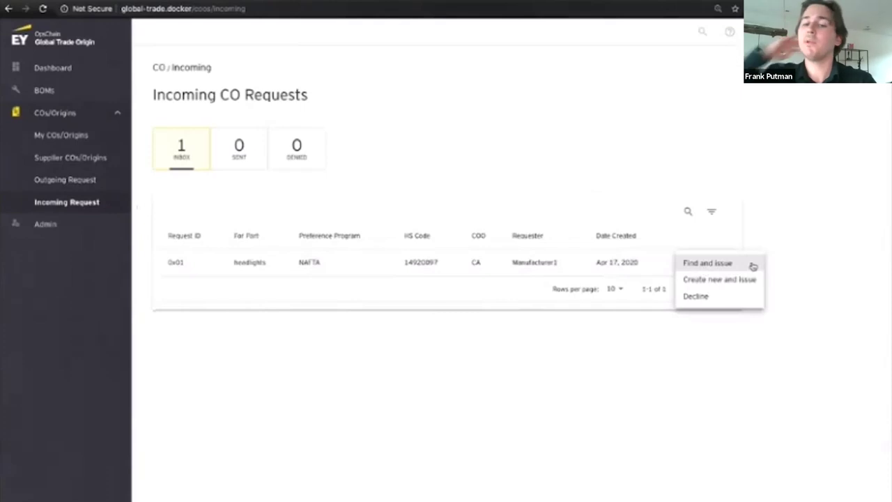
pyautogui.click(753, 265)
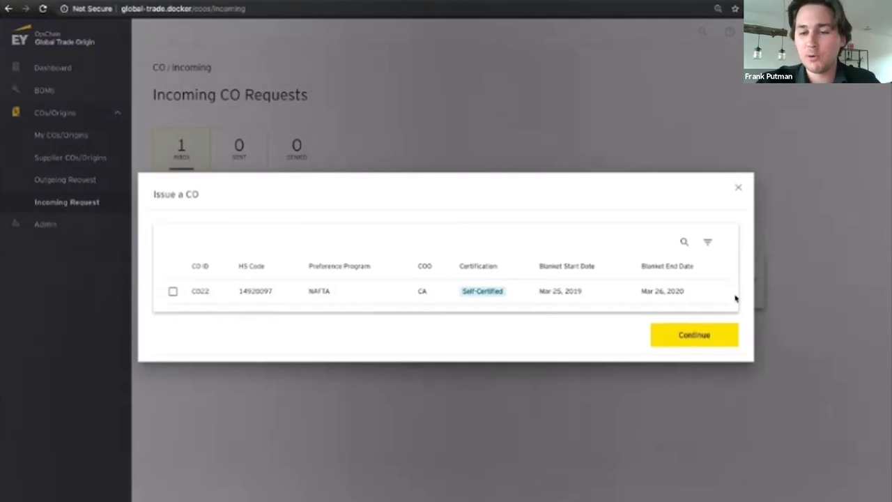
pyautogui.click(713, 296)
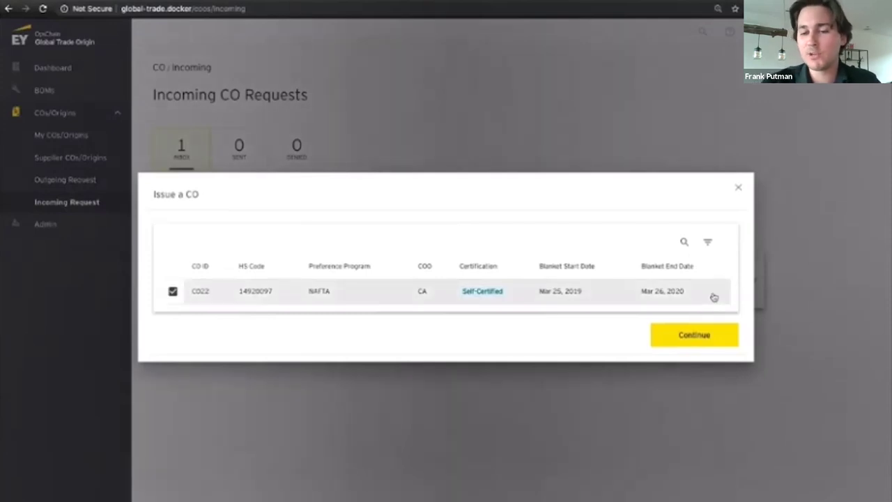
pyautogui.click(695, 340)
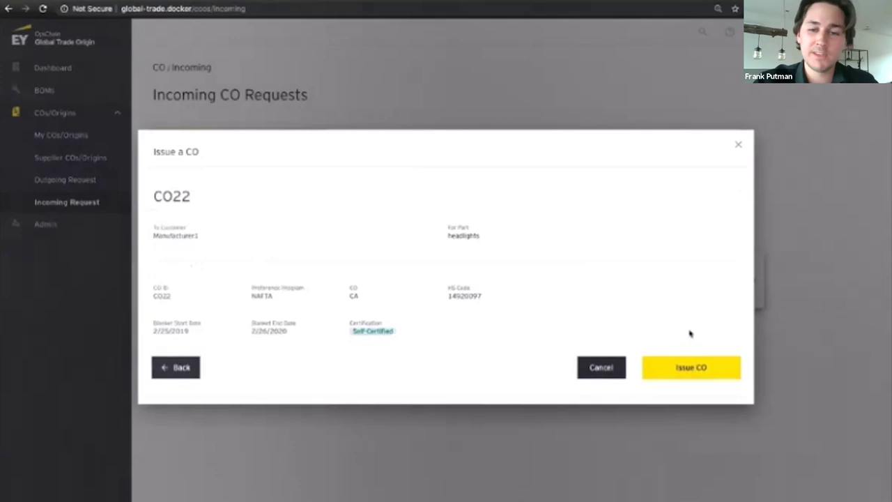
pyautogui.click(686, 370)
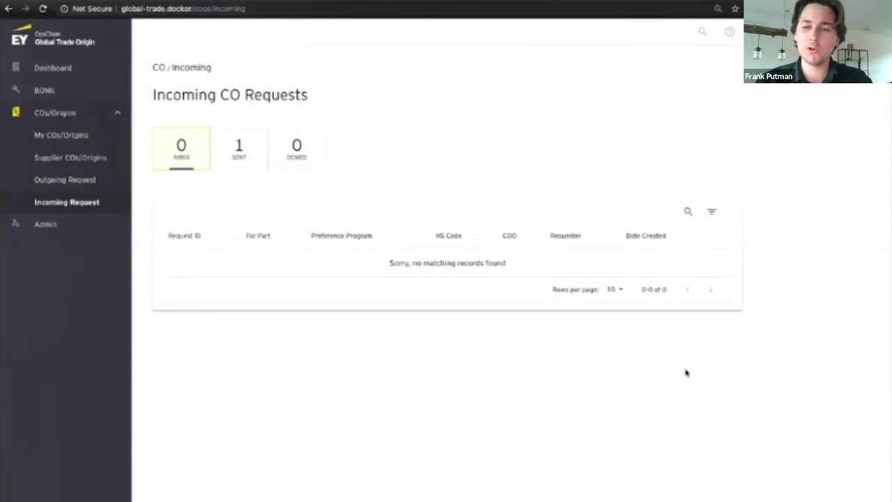
# Step: Sign out and log back in with the manufacturer admin account
pyautogui.click(836, 31)
pyautogui.click(819, 93)
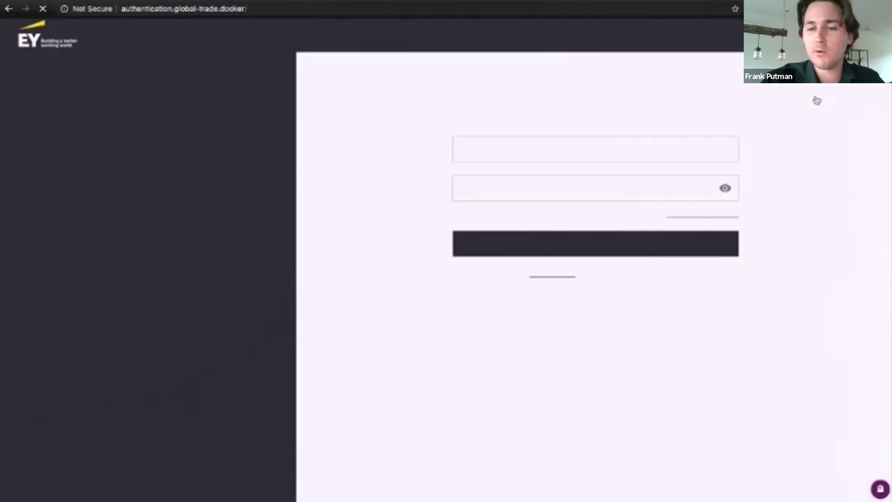
pyautogui.click(690, 144)
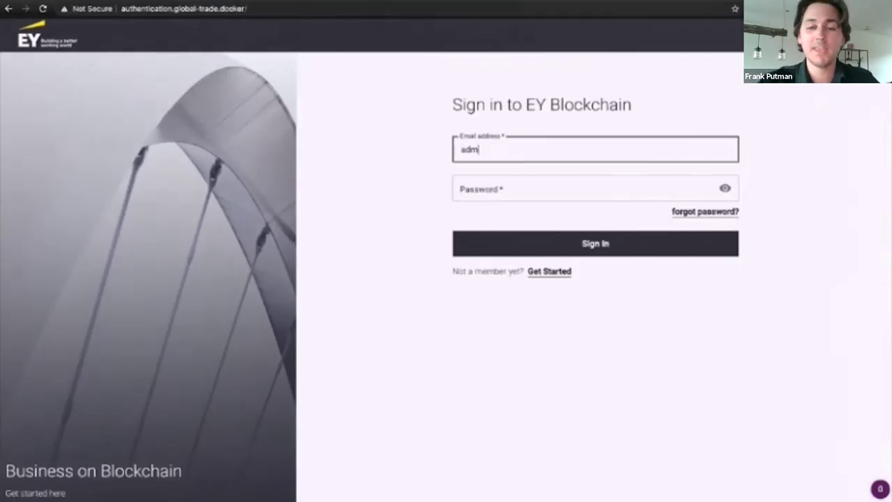
pyautogui.press('Tab')
pyautogui.write('admin123')
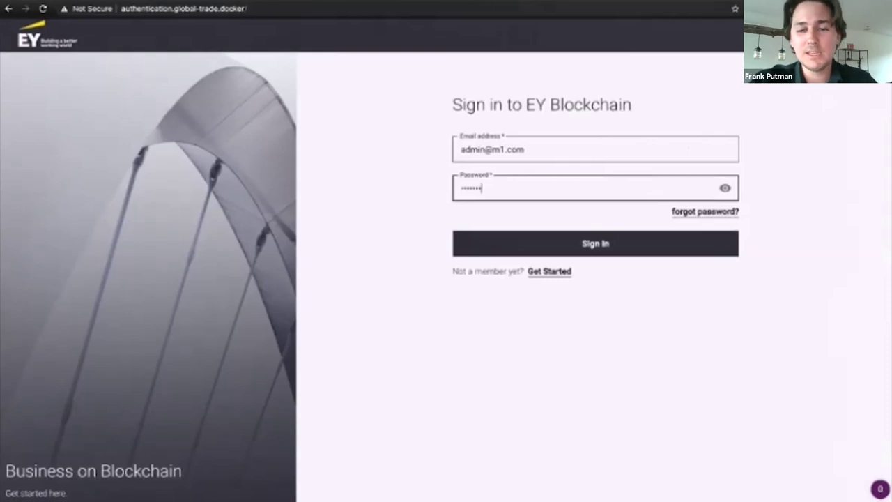
pyautogui.press('Return')
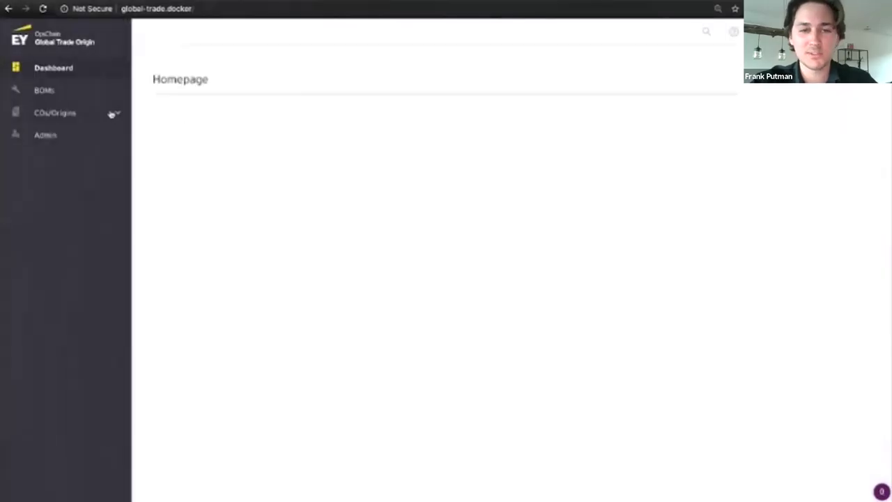
# Step: Map and accept Supplier1's NAFTA CO for com5 under Supplier COs
pyautogui.click(112, 115)
pyautogui.click(103, 158)
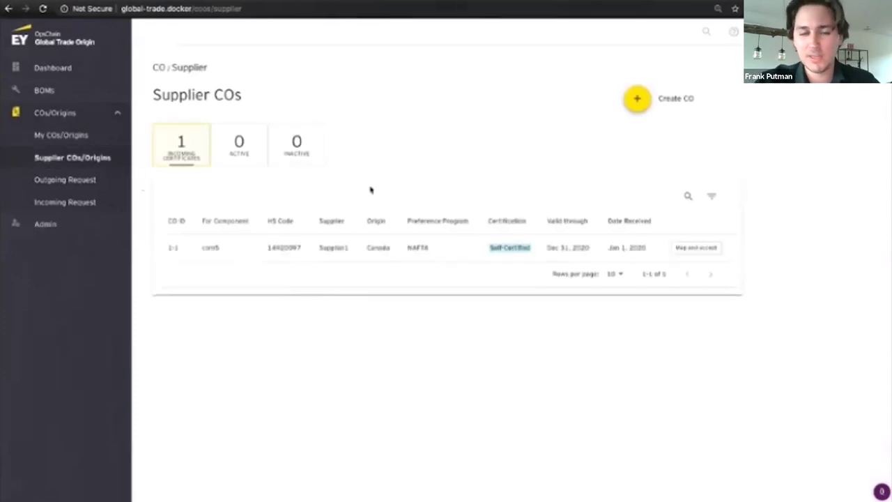
pyautogui.click(695, 248)
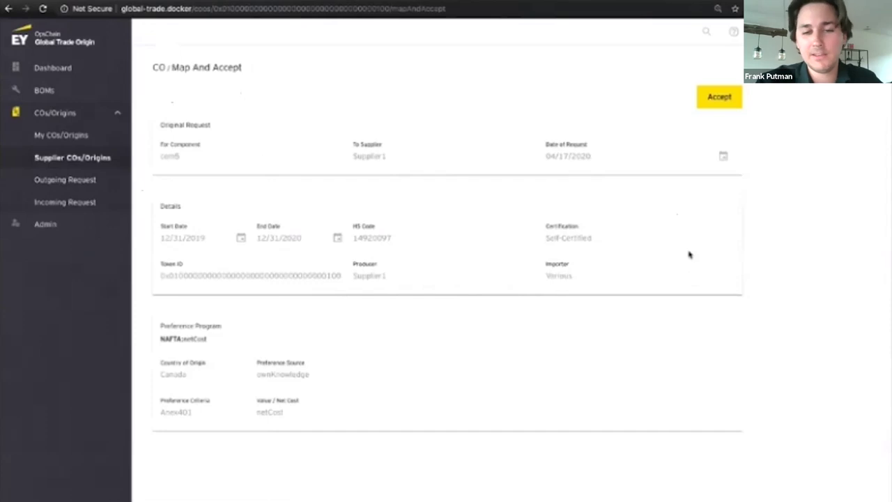
pyautogui.click(723, 99)
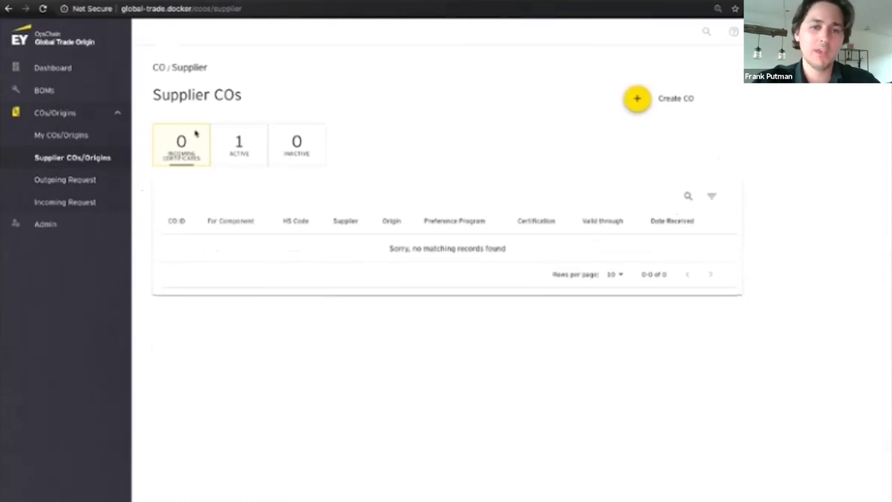
pyautogui.click(76, 92)
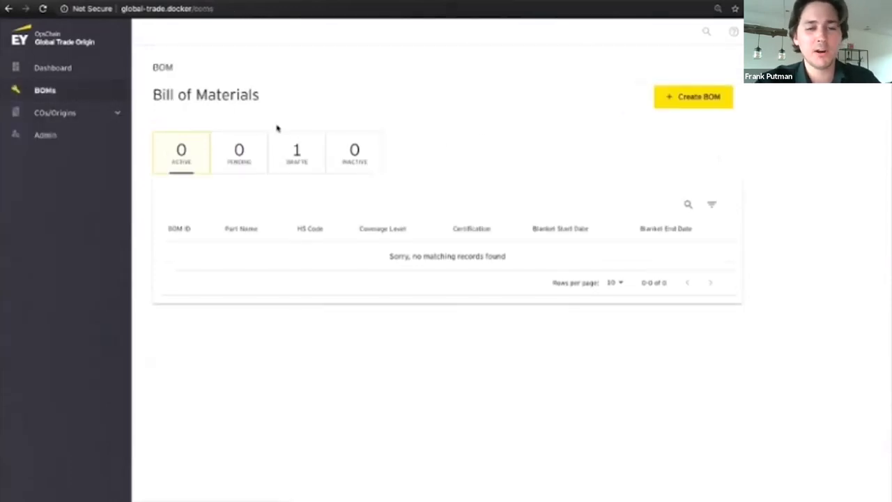
# Step: Reopen the Demo Bom 1 draft and advance through its steps to Review
pyautogui.click(297, 154)
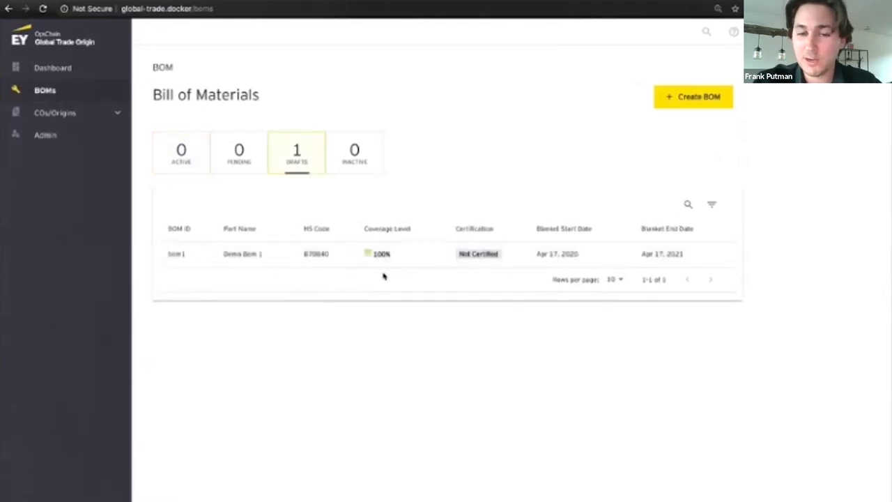
pyautogui.click(170, 255)
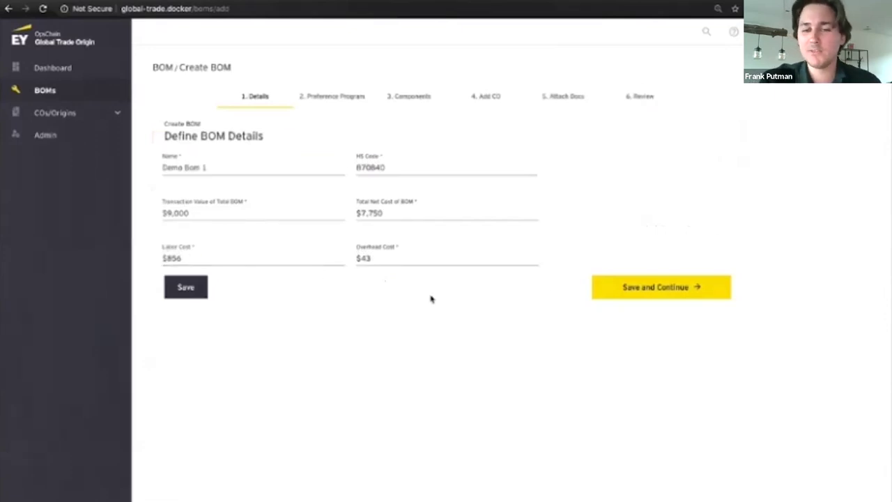
pyautogui.click(622, 294)
pyautogui.click(630, 259)
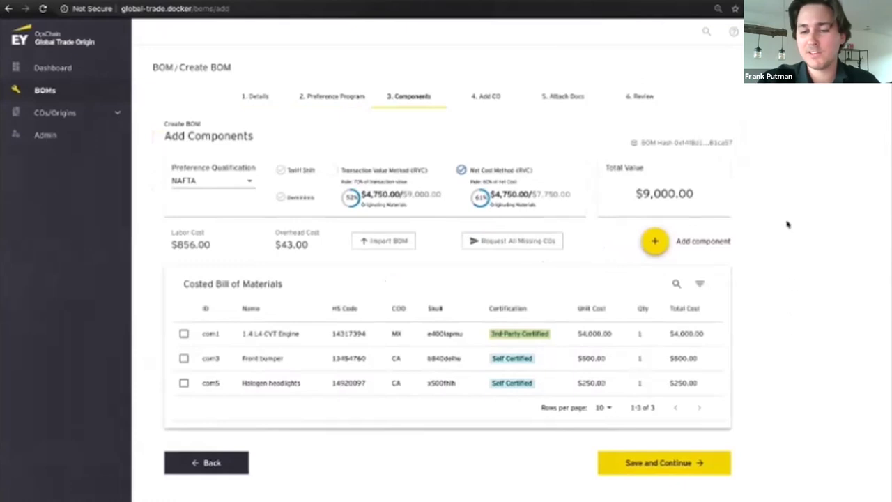
pyautogui.click(642, 97)
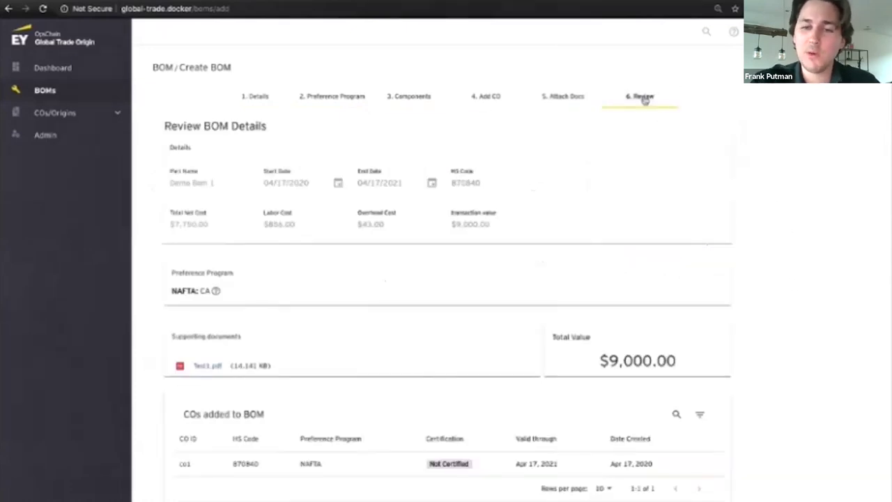
# Step: Publish Demo Bom 1, confirming self-certification of the linked CO
pyautogui.scroll(-1, 752, 151)
pyautogui.scroll(-4, 752, 152)
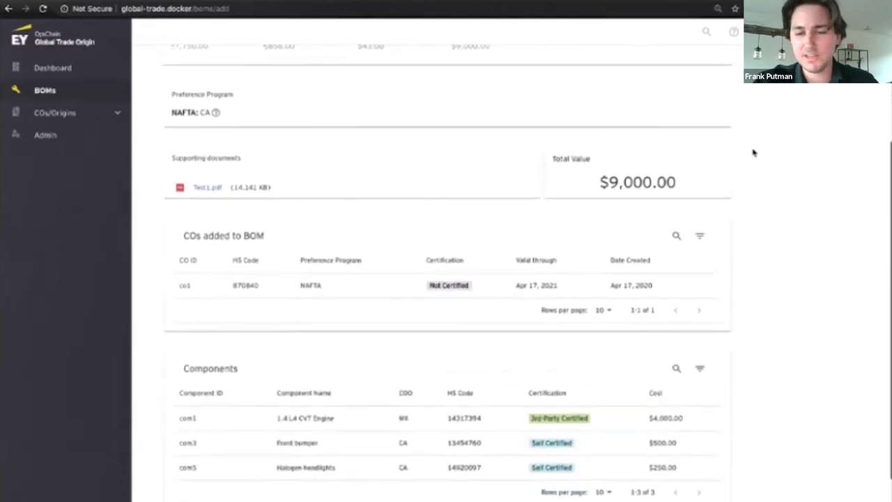
pyautogui.scroll(-2, 753, 152)
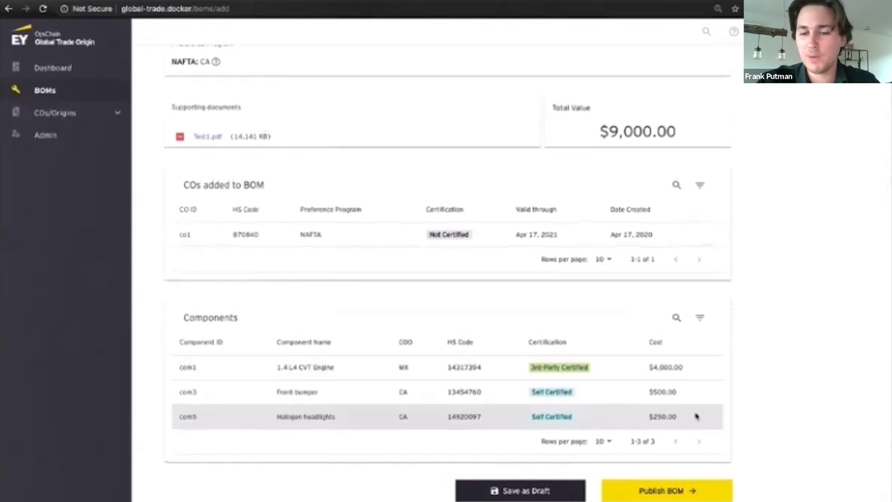
pyautogui.click(675, 492)
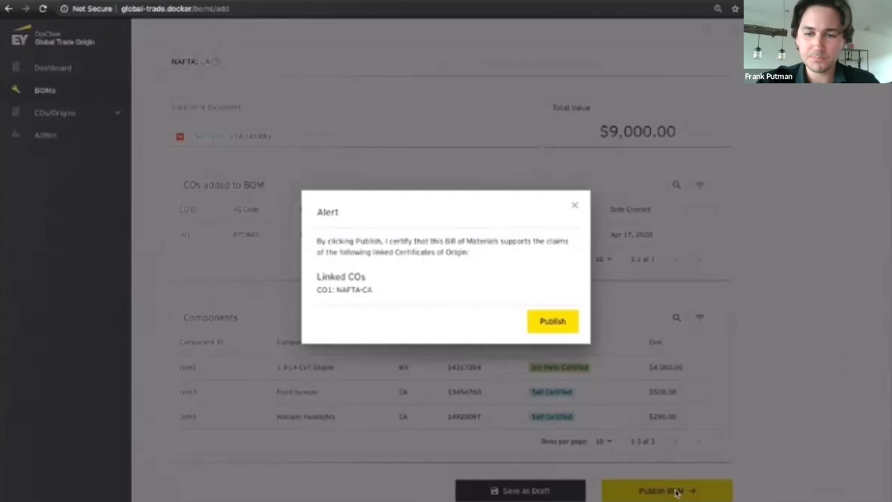
pyautogui.click(547, 327)
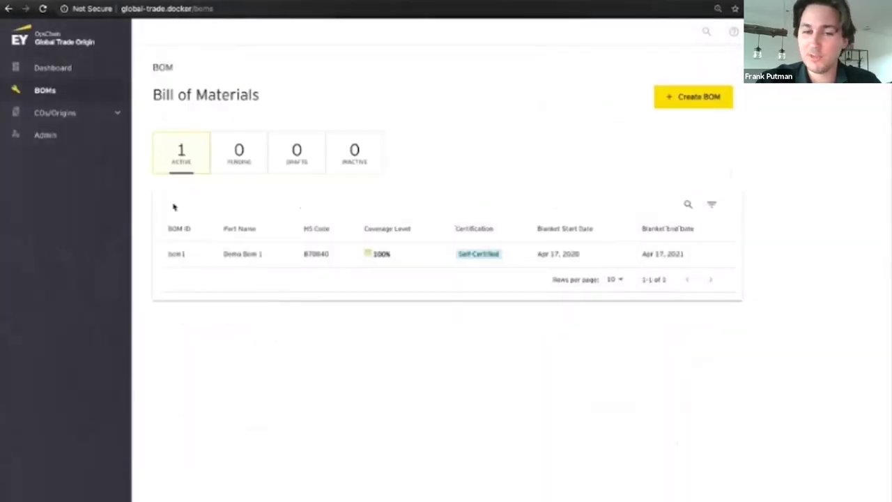
# Step: Issue NAFTA CO co1 from My COs/Origins to recipient 'Customer 1', then bring up the Q&A slide
pyautogui.click(110, 117)
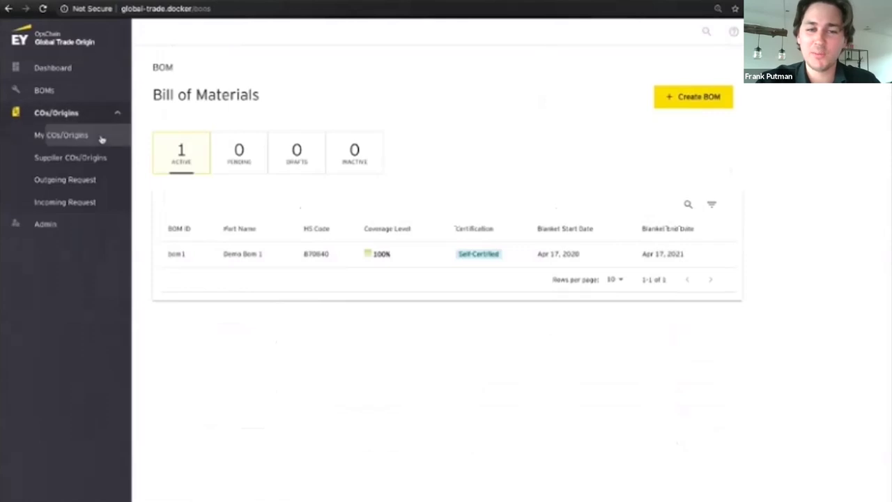
pyautogui.click(101, 138)
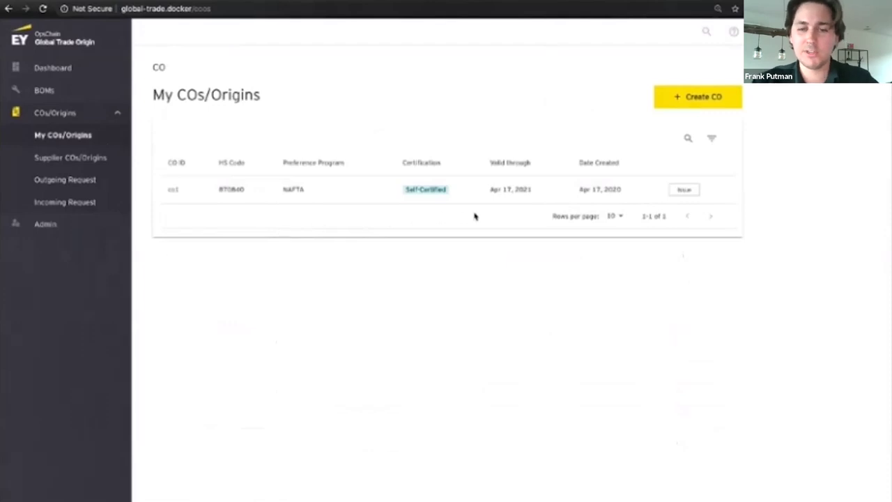
pyautogui.click(685, 191)
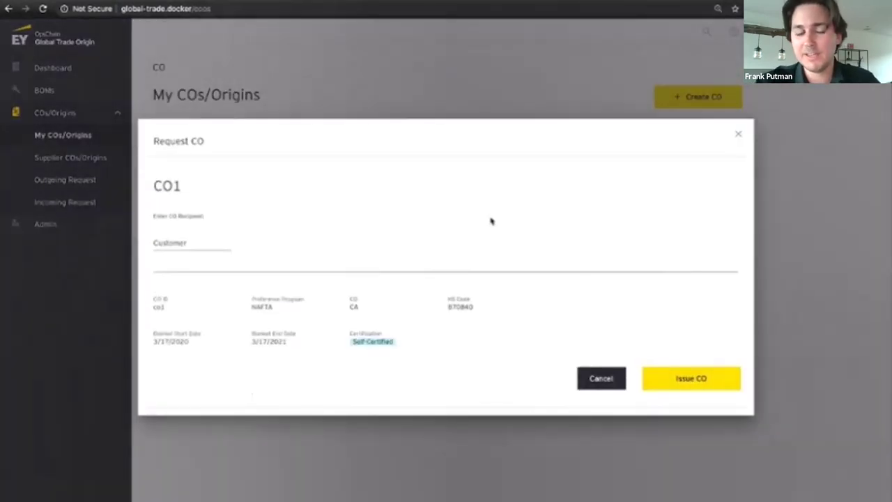
pyautogui.click(206, 240)
pyautogui.write('Cus')
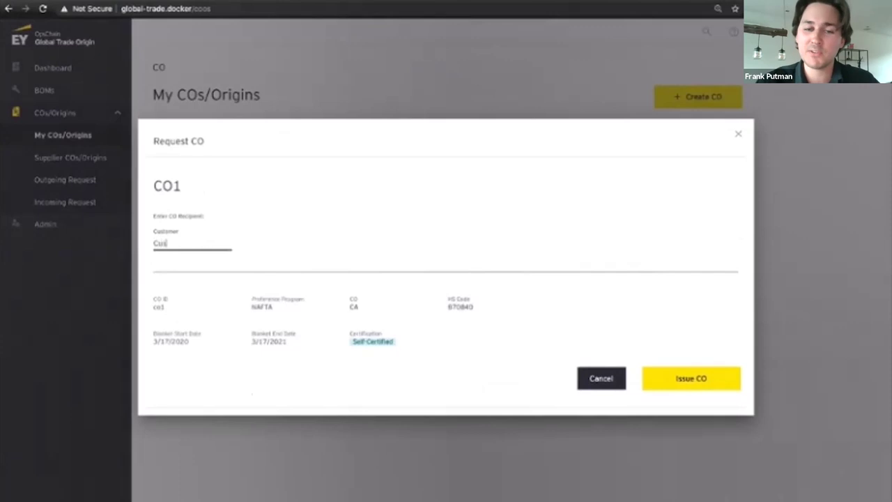
pyautogui.write('tomer 1')
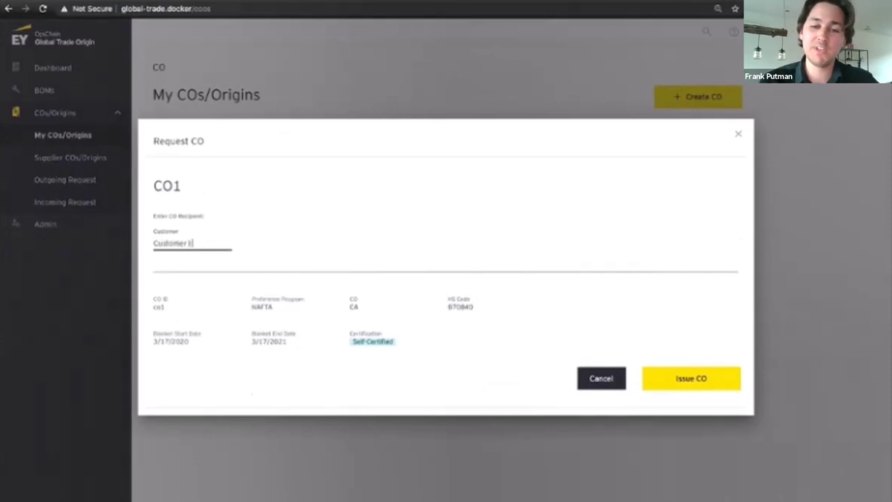
pyautogui.click(676, 348)
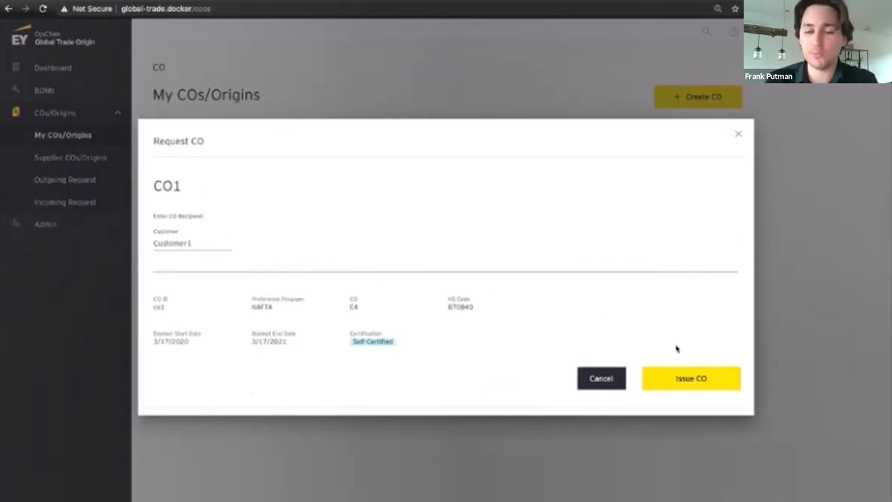
pyautogui.click(688, 384)
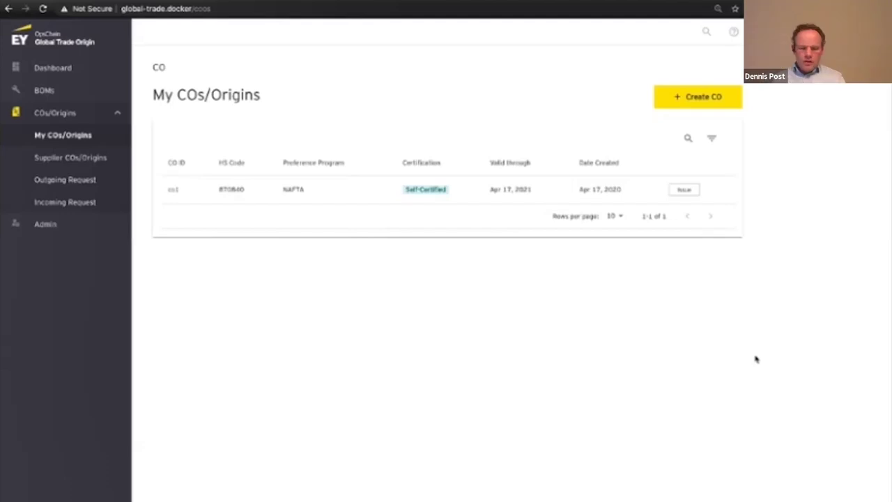
pyautogui.hotkey('alt', 'Tab')
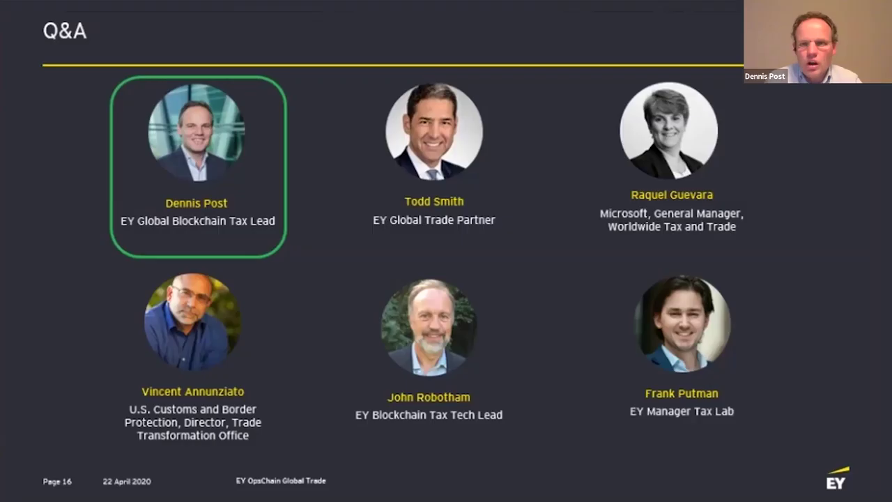